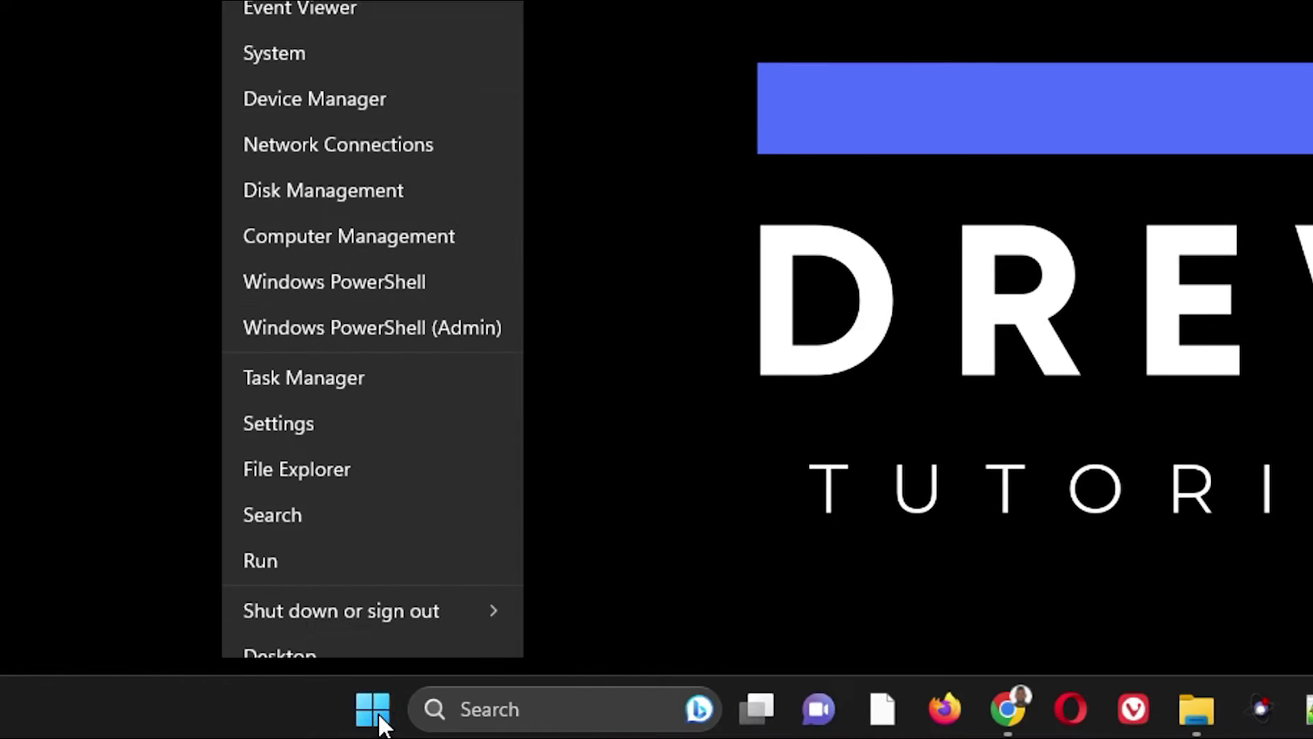
# Show the Realtek(R) Audio driver details: Realtek provider, dated 10/18/2022, version 6.0.9427.1
pyautogui.click(334, 75)
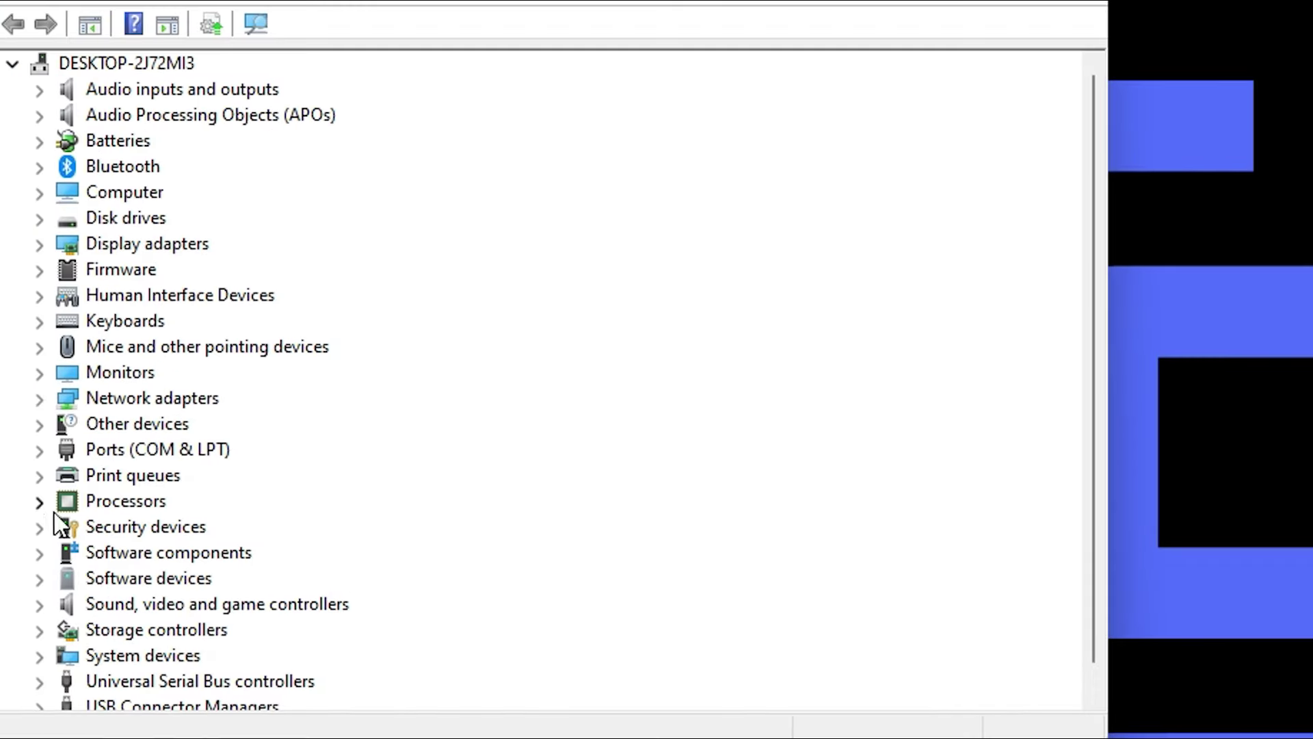
pyautogui.click(41, 606)
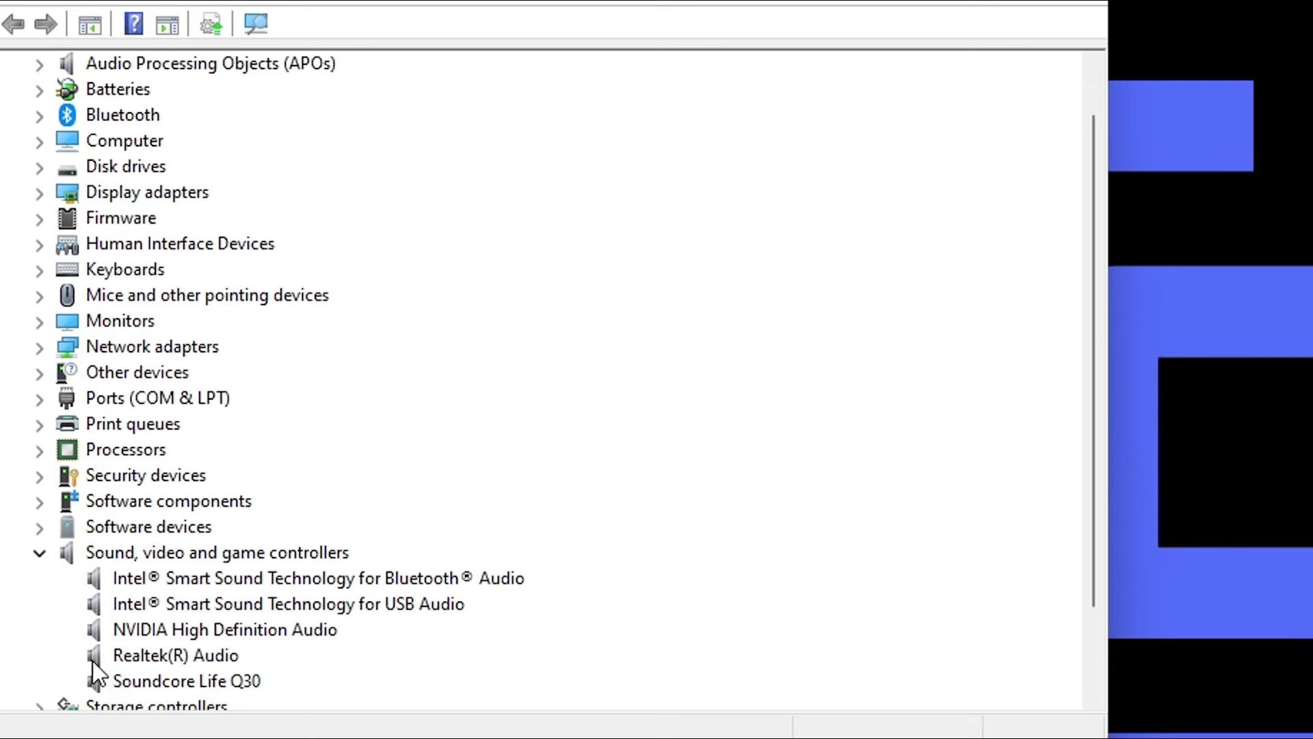
pyautogui.rightClick(156, 654)
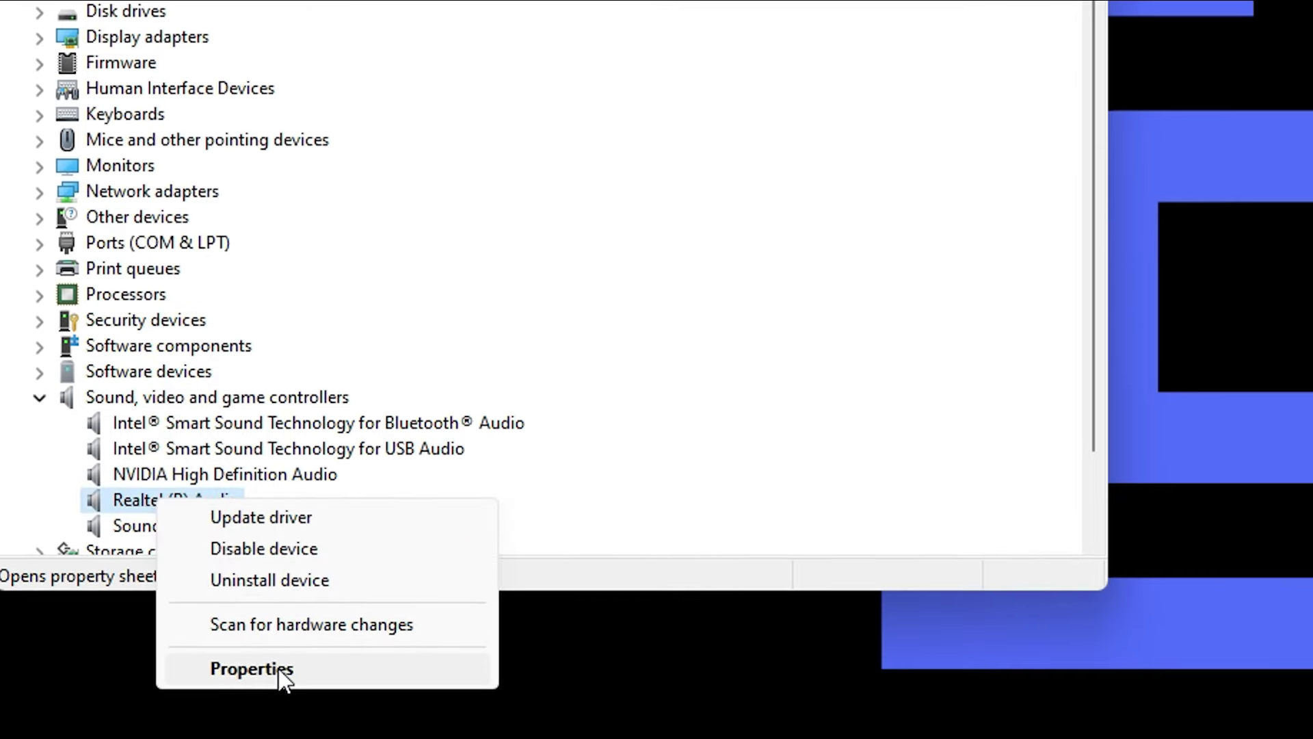
pyautogui.click(251, 667)
pyautogui.click(375, 115)
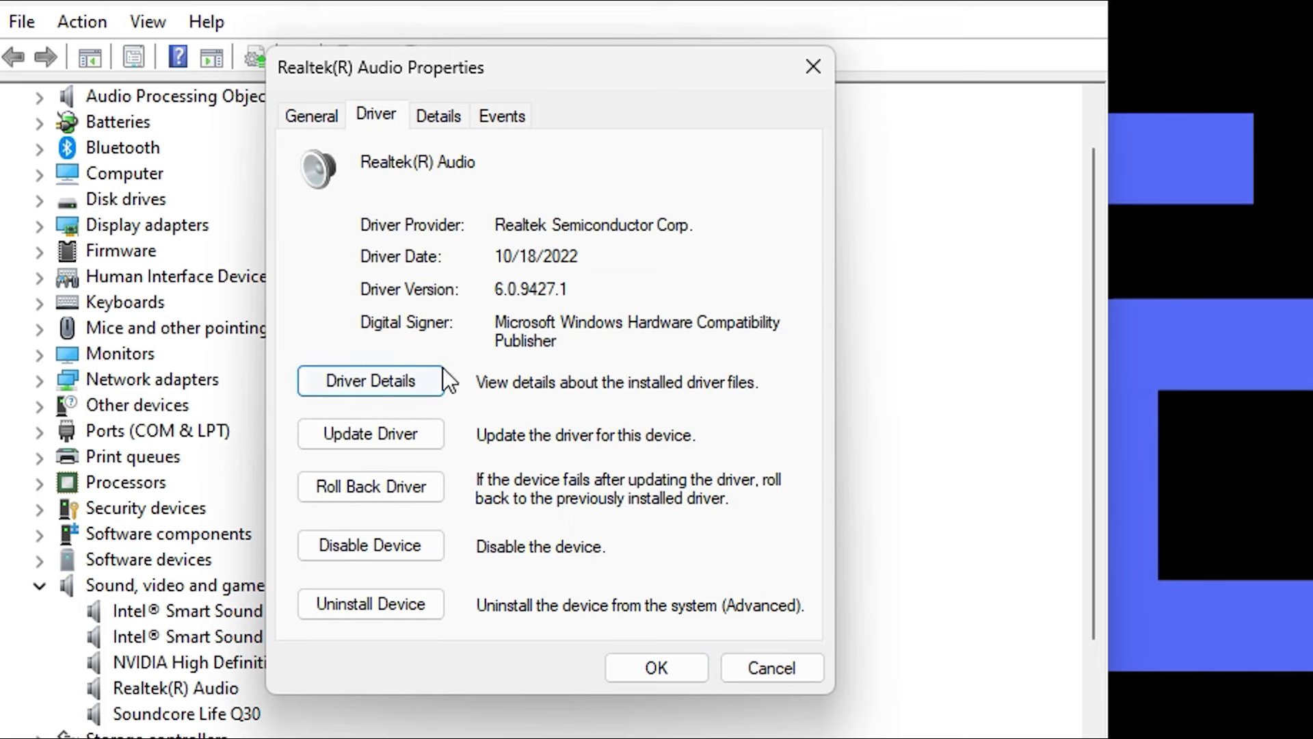
pyautogui.moveTo(583, 257); pyautogui.dragTo(456, 257)
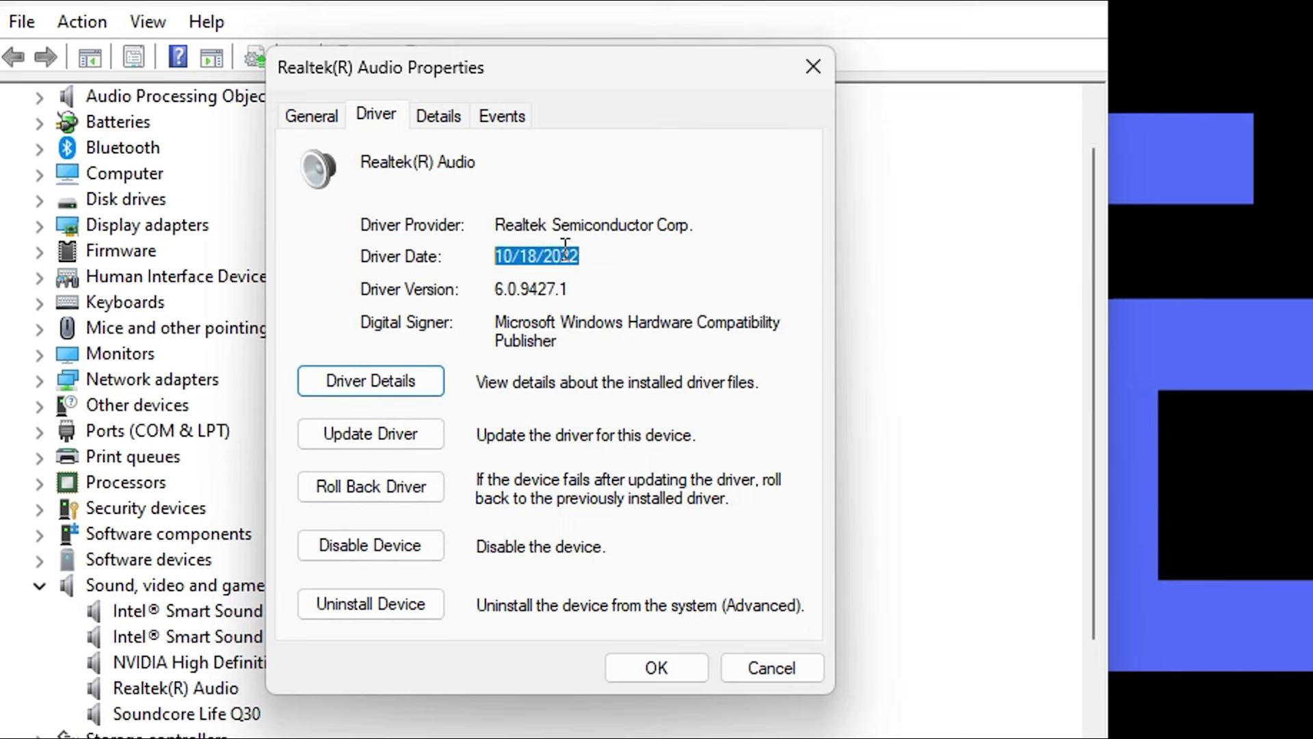
pyautogui.click(591, 255)
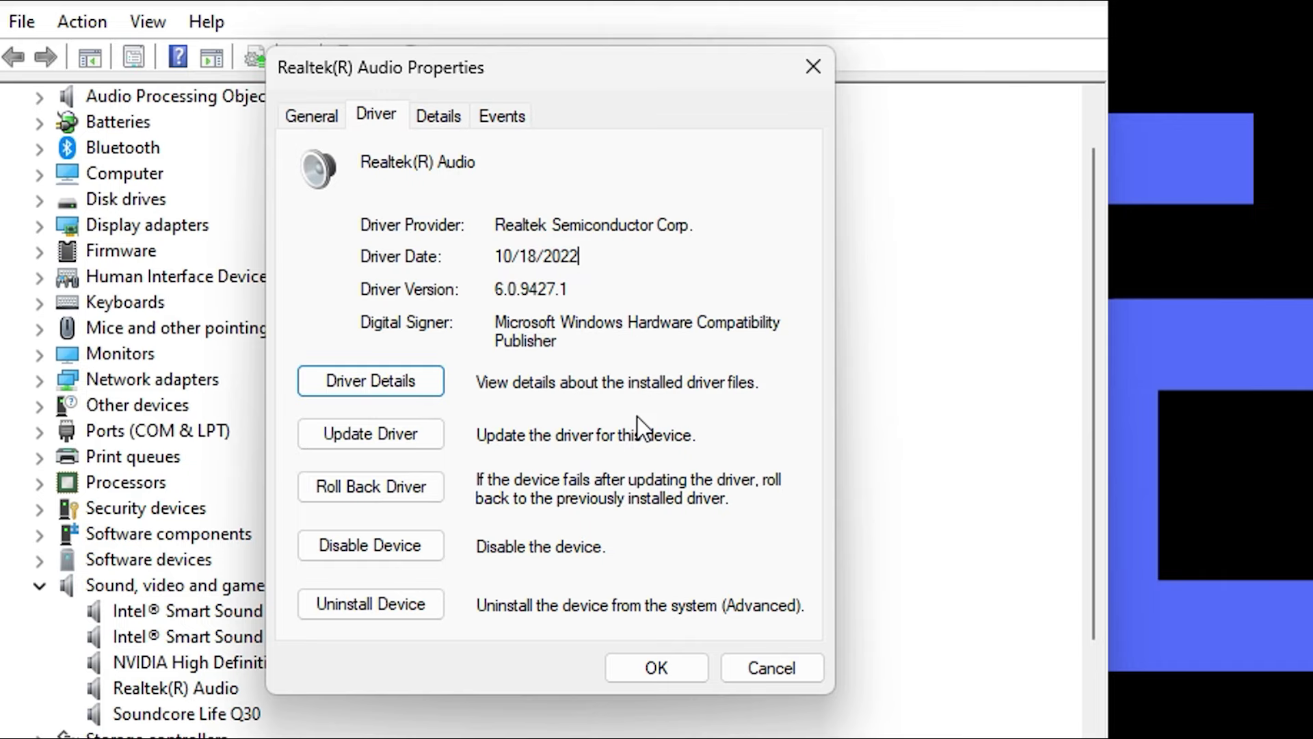
# Close the Realtek(R) Audio properties and find System Type 'x64-based PC' in System Information
pyautogui.click(818, 60)
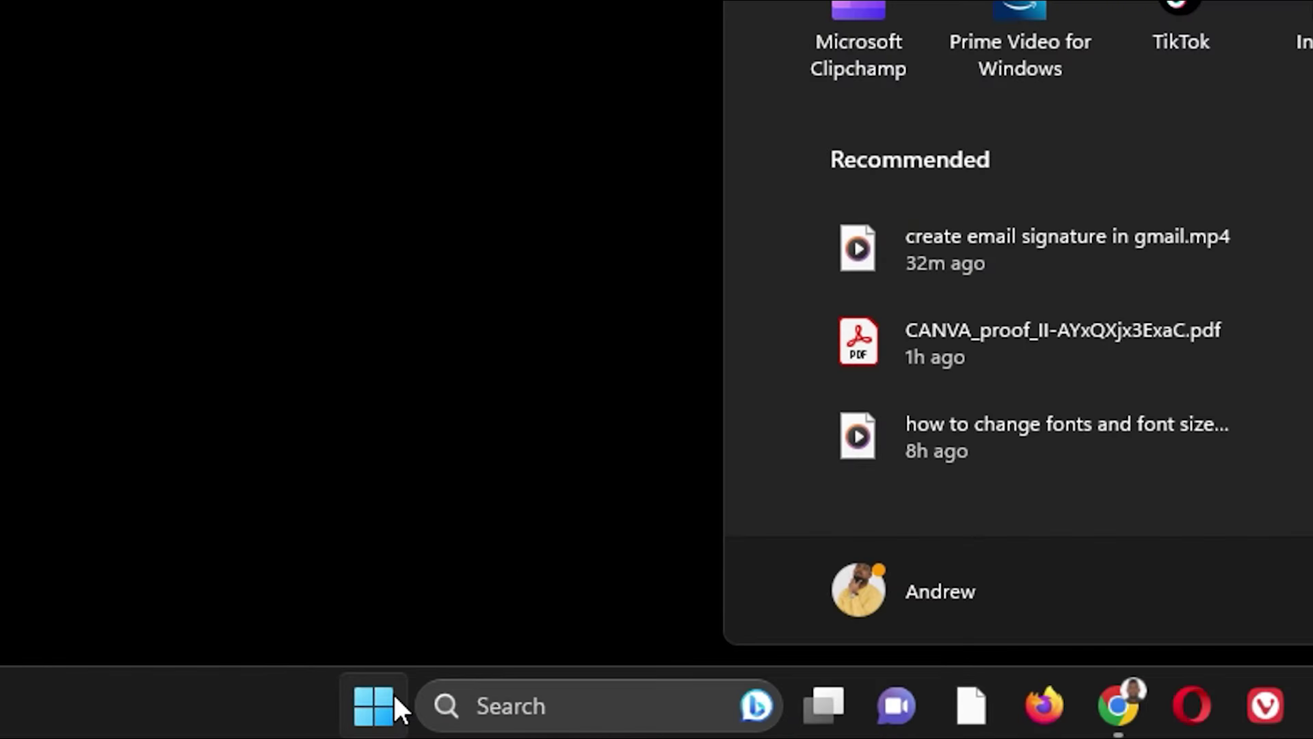
pyautogui.write('system Information')
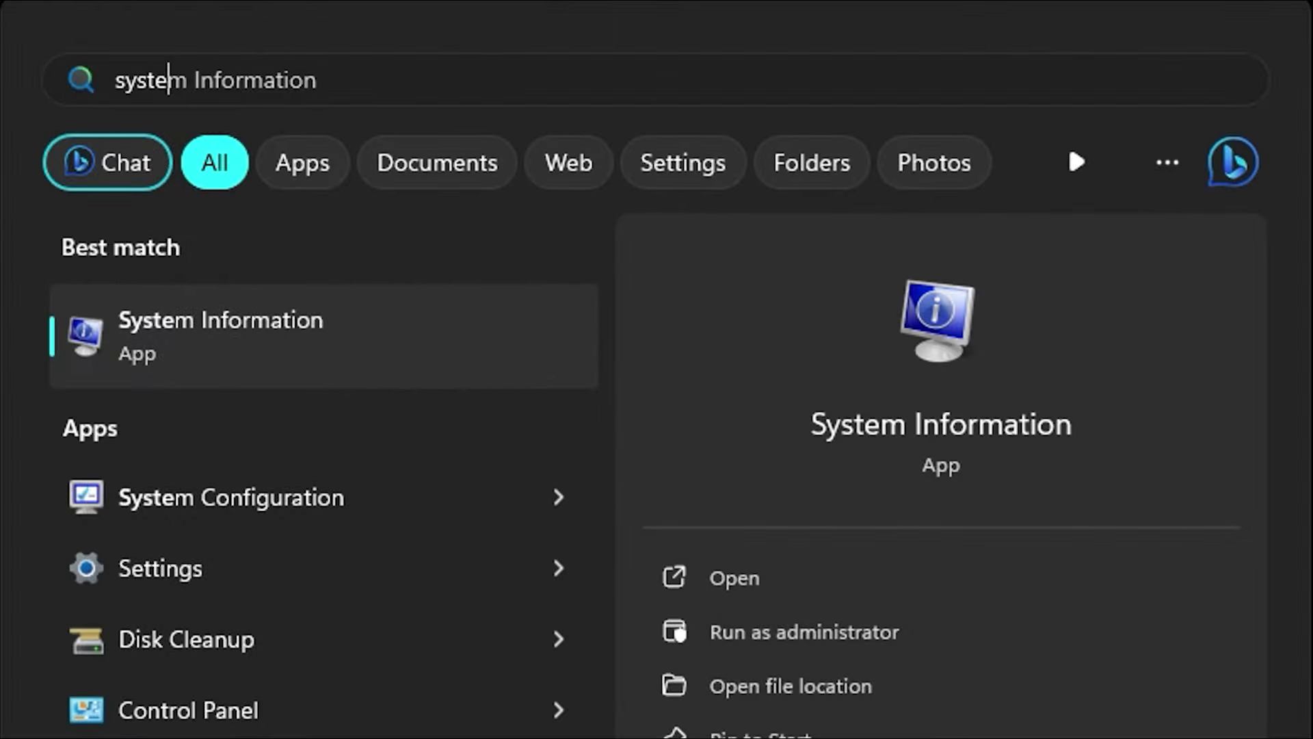
pyautogui.write('m')
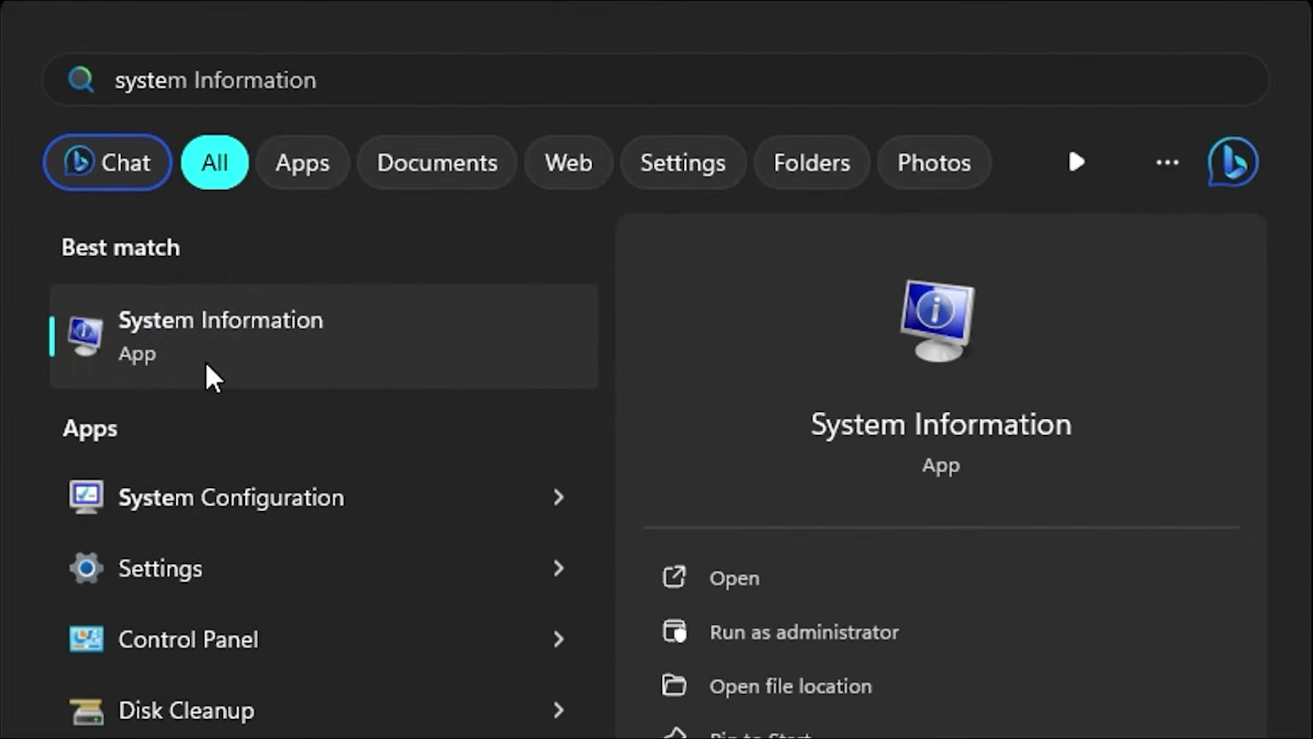
pyautogui.click(211, 375)
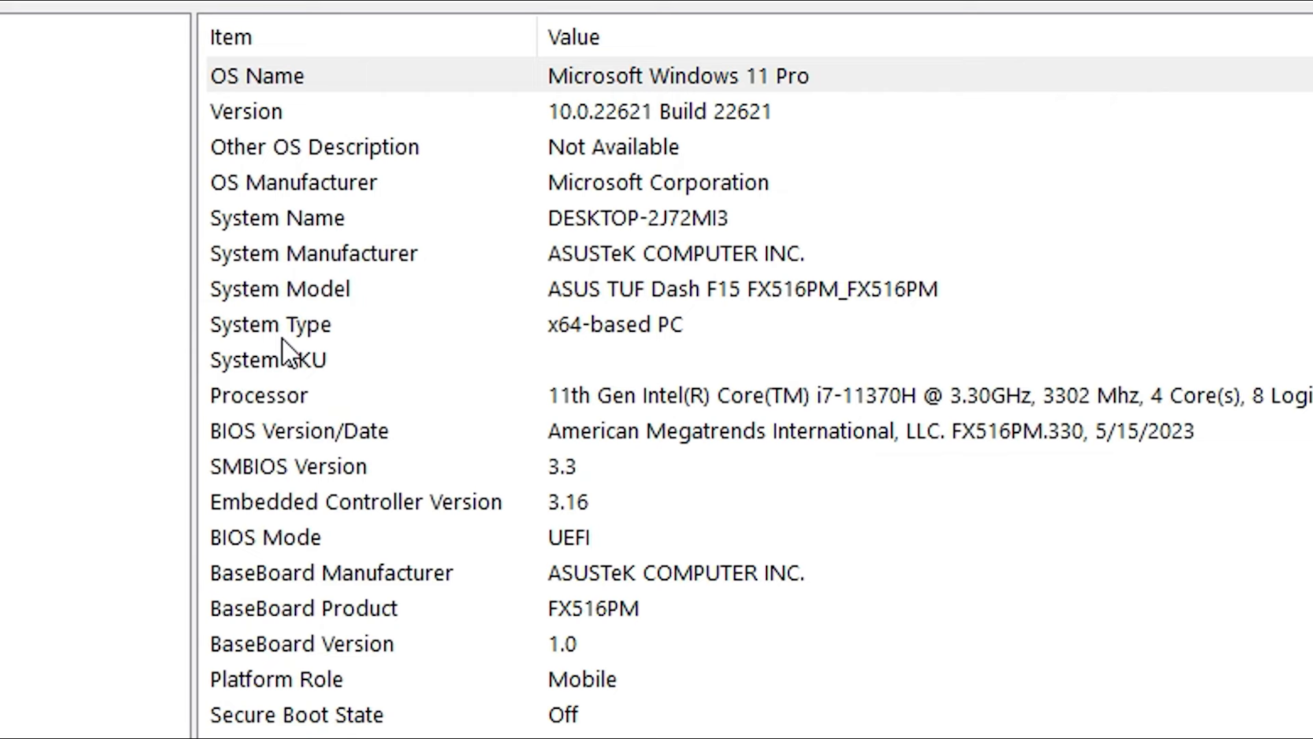
pyautogui.click(278, 327)
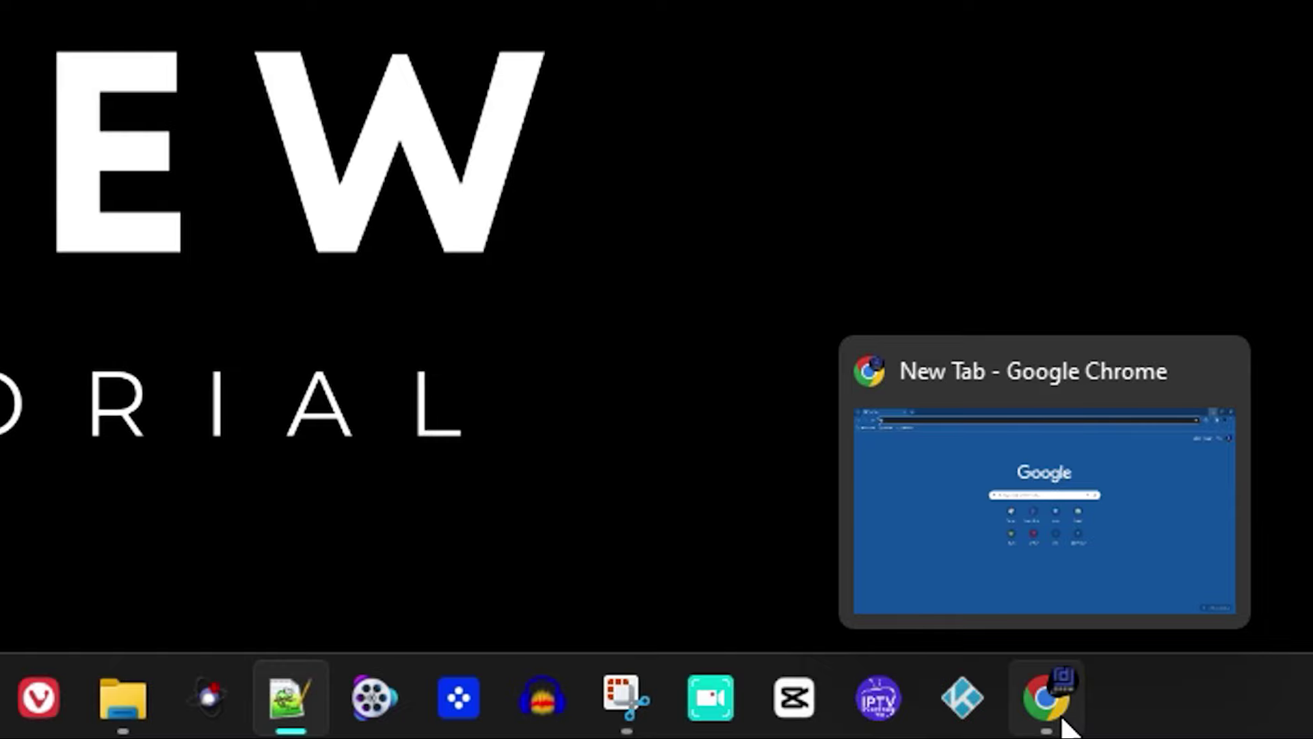
# Search Google for 'realtek' in Chrome and open the Home - REALTEK result
pyautogui.click(1046, 700)
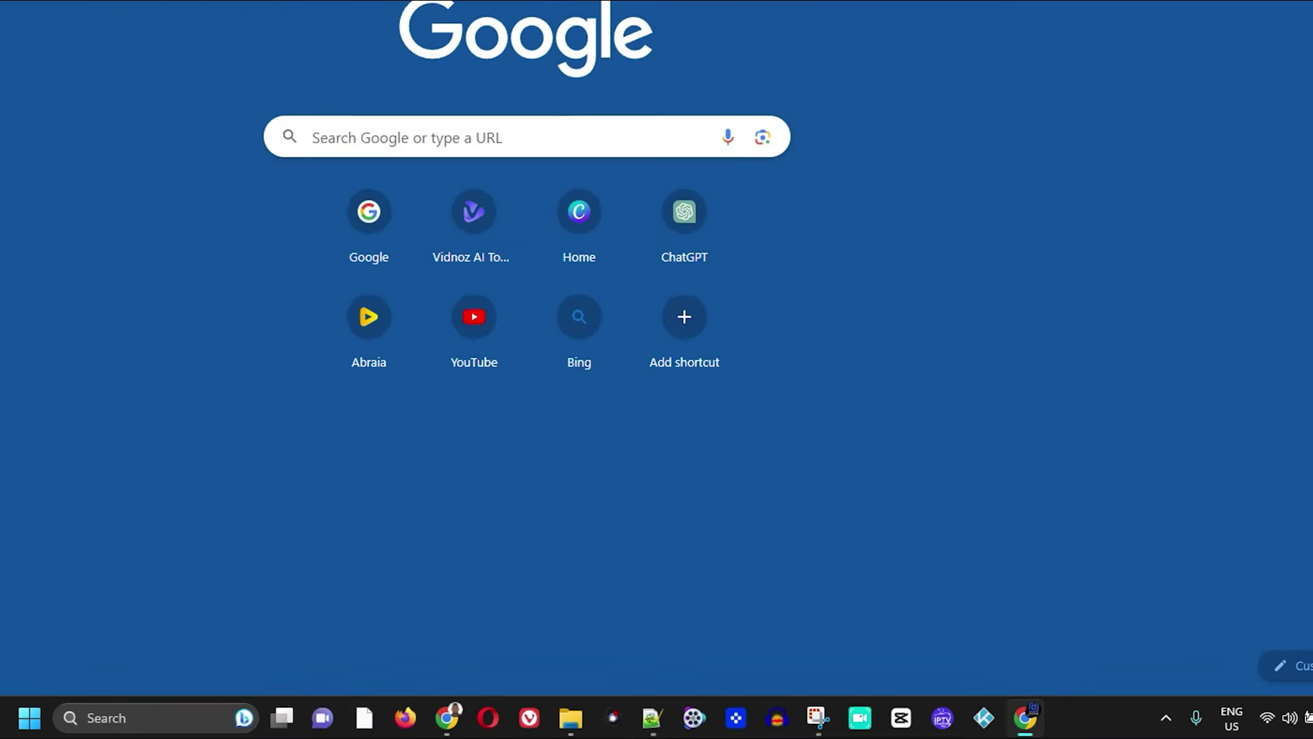
pyautogui.click(156, 51)
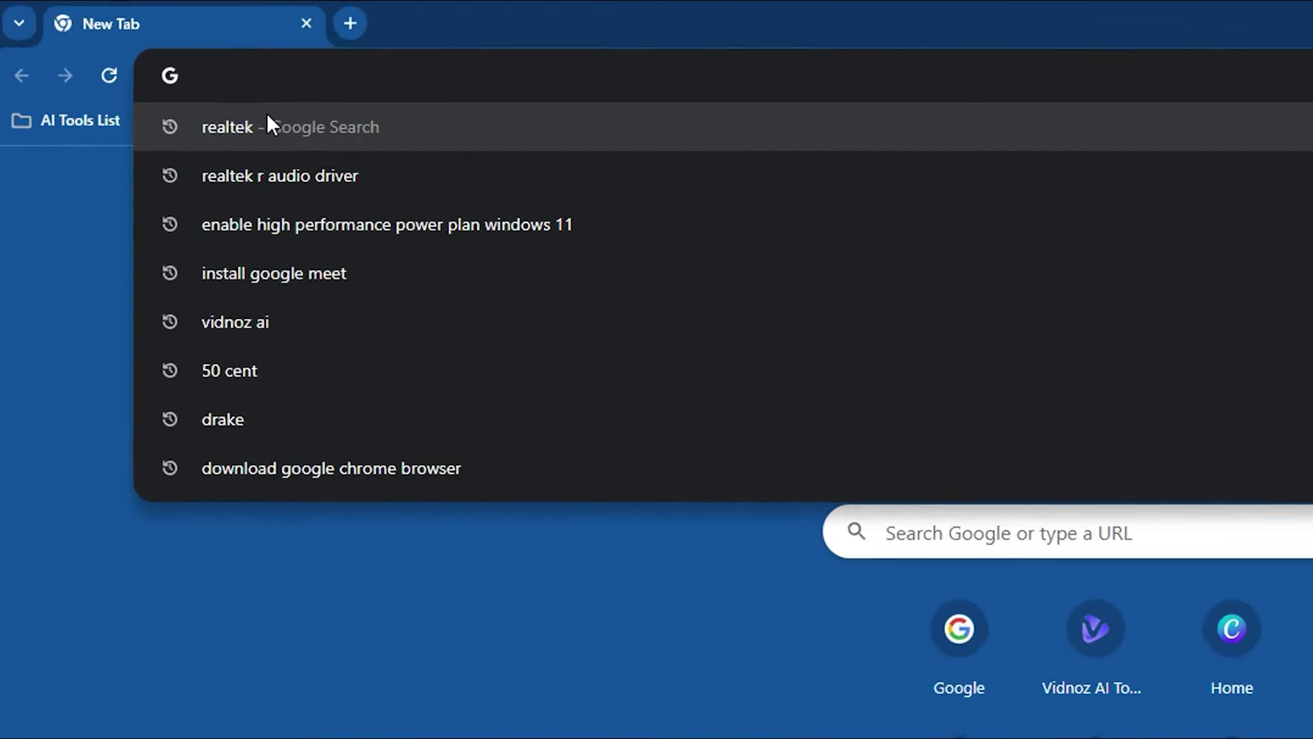
pyautogui.write('realtek')
pyautogui.press('Return')
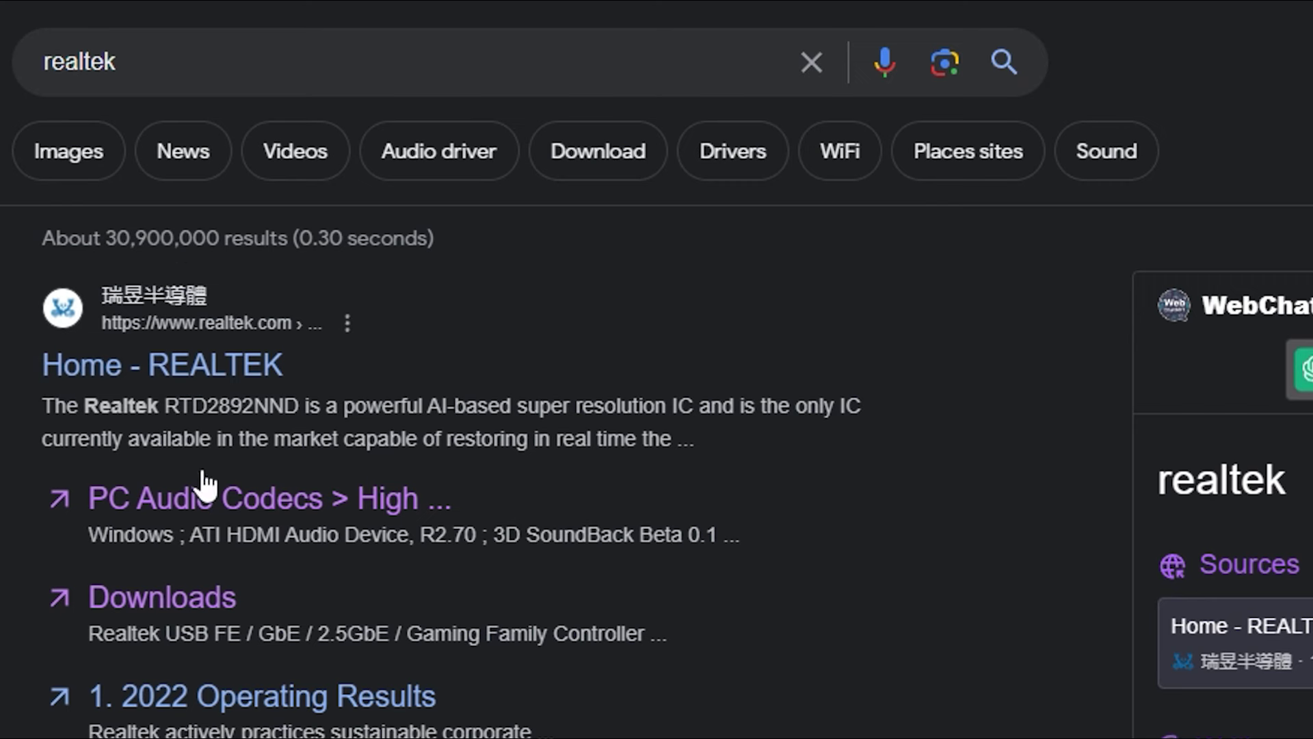
pyautogui.click(228, 367)
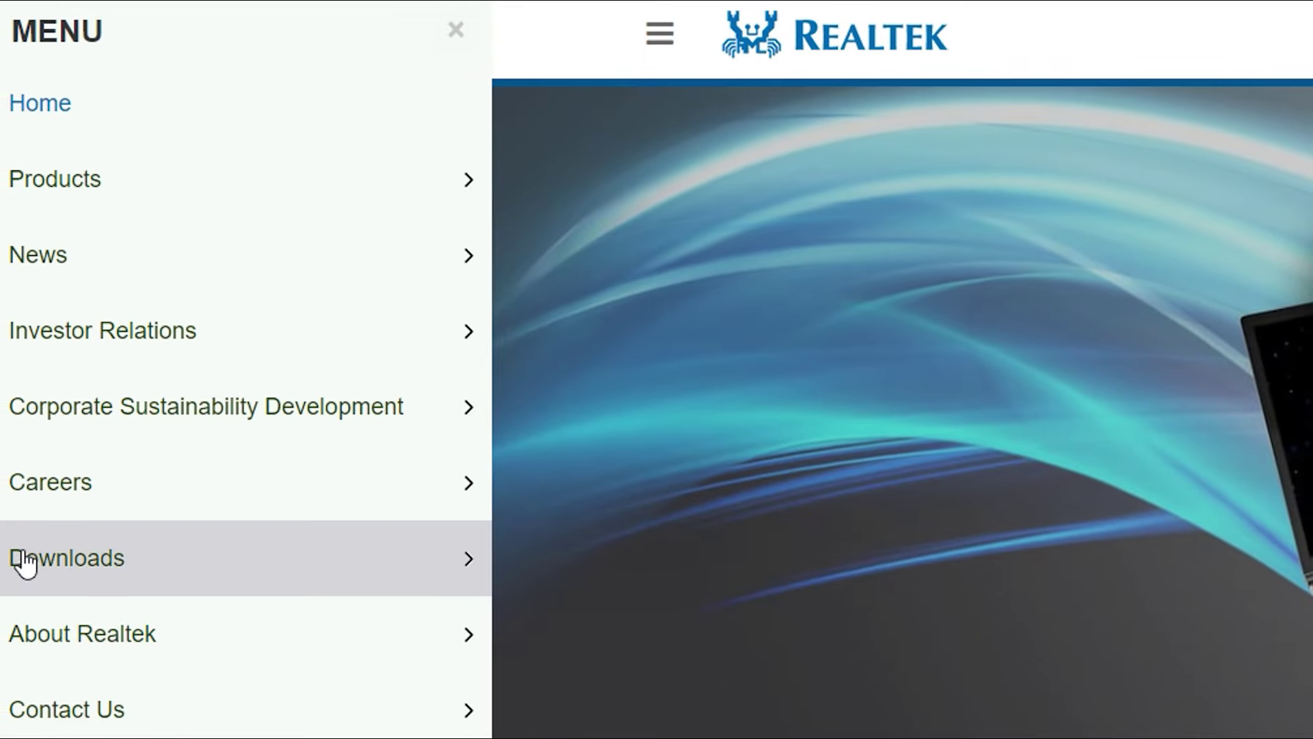
# Browse Downloads > Computer Peripheral ICs > PC Audio Codecs to the High Definition Audio Codecs products
pyautogui.click(119, 560)
pyautogui.scroll(-3, 120, 560)
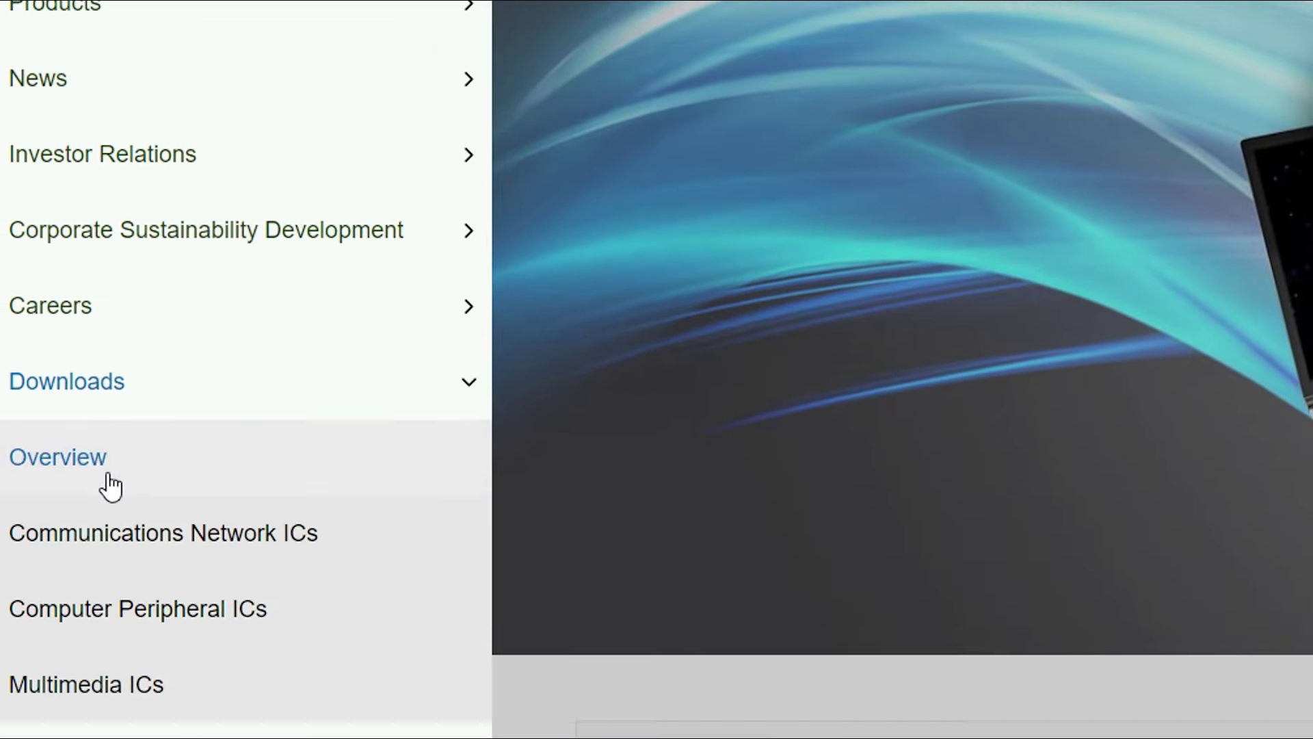
pyautogui.scroll(-2, 113, 482)
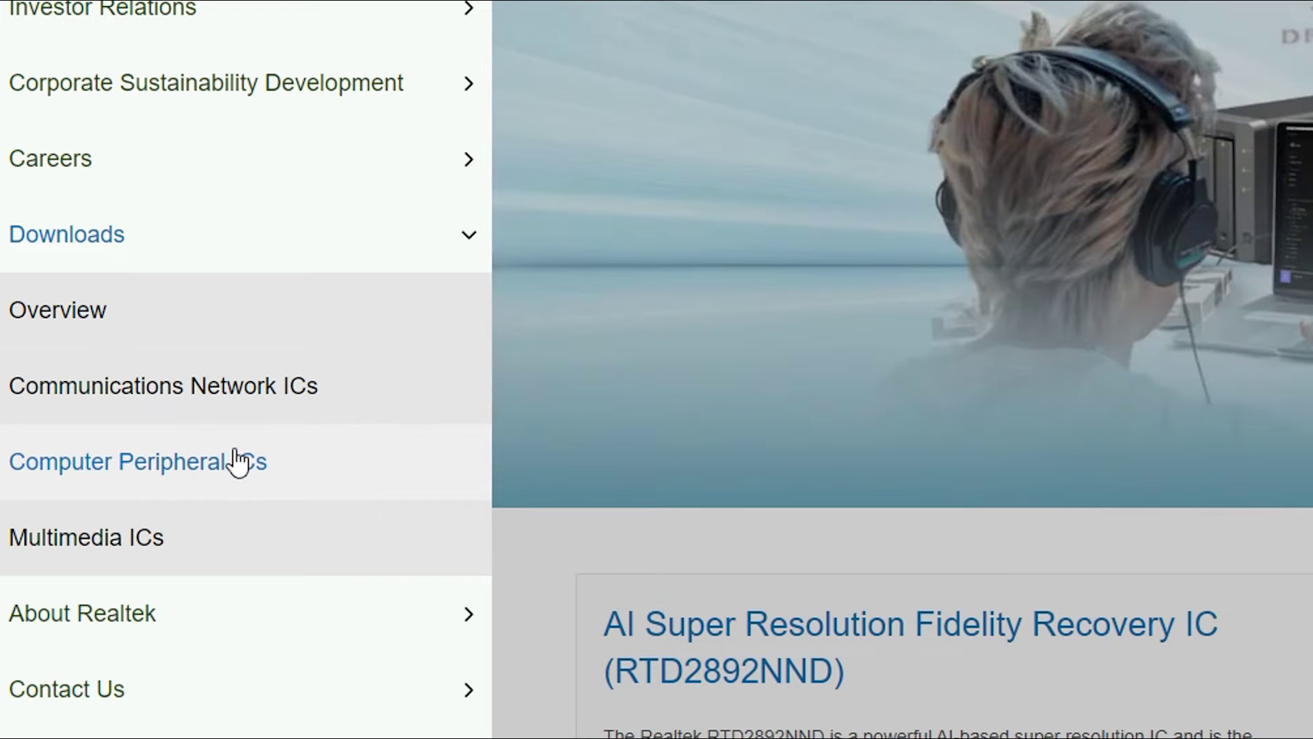
pyautogui.click(238, 462)
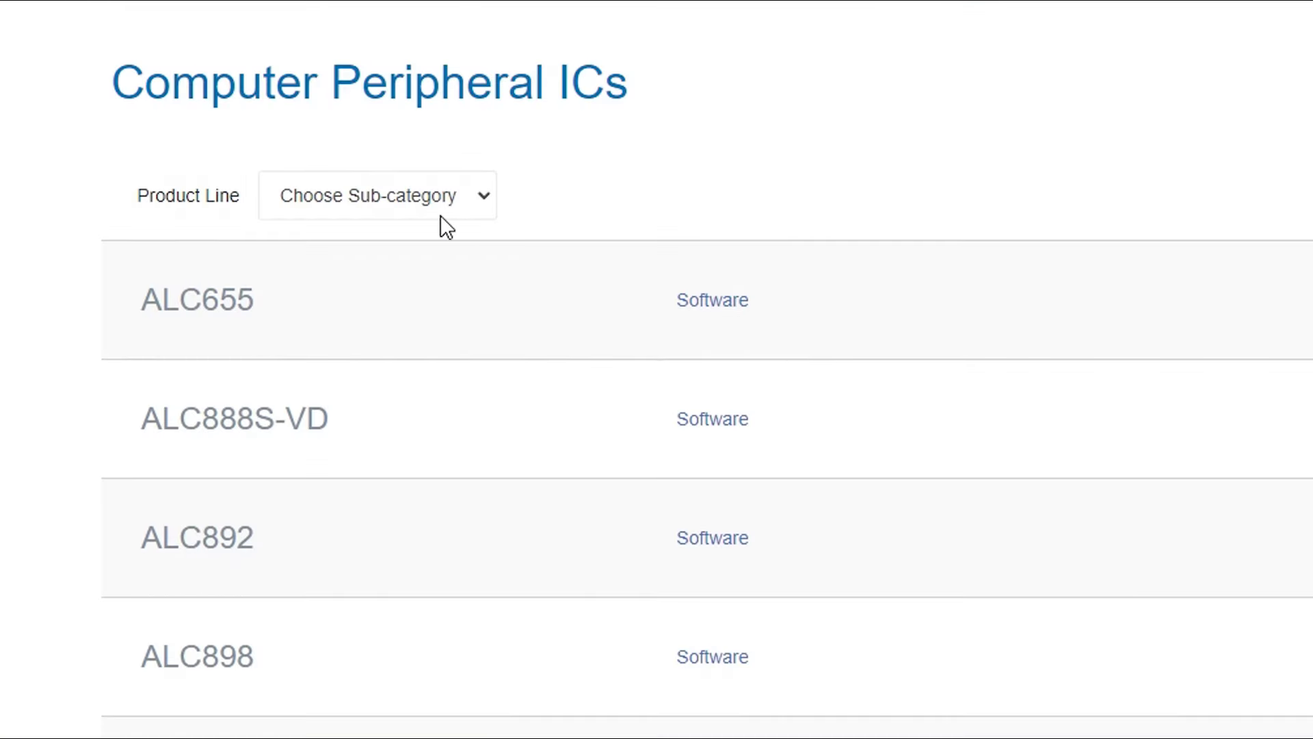
pyautogui.click(462, 202)
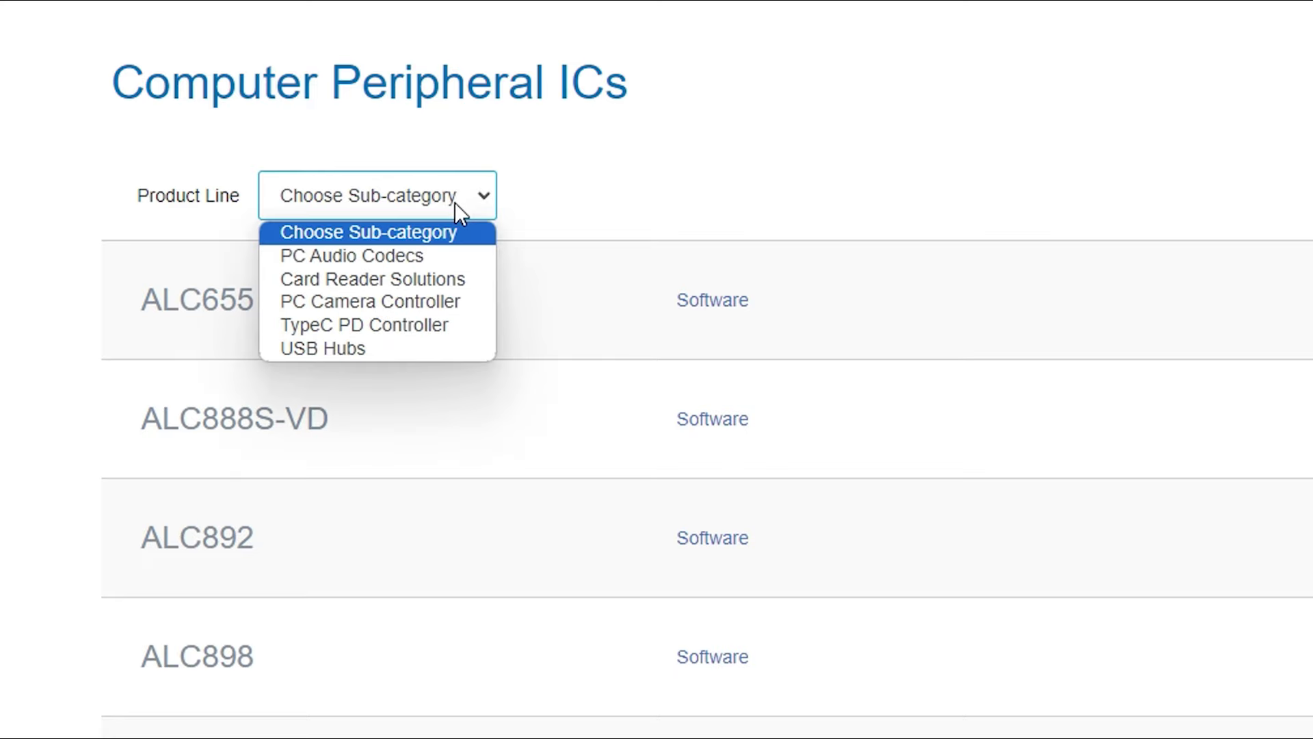
pyautogui.click(366, 253)
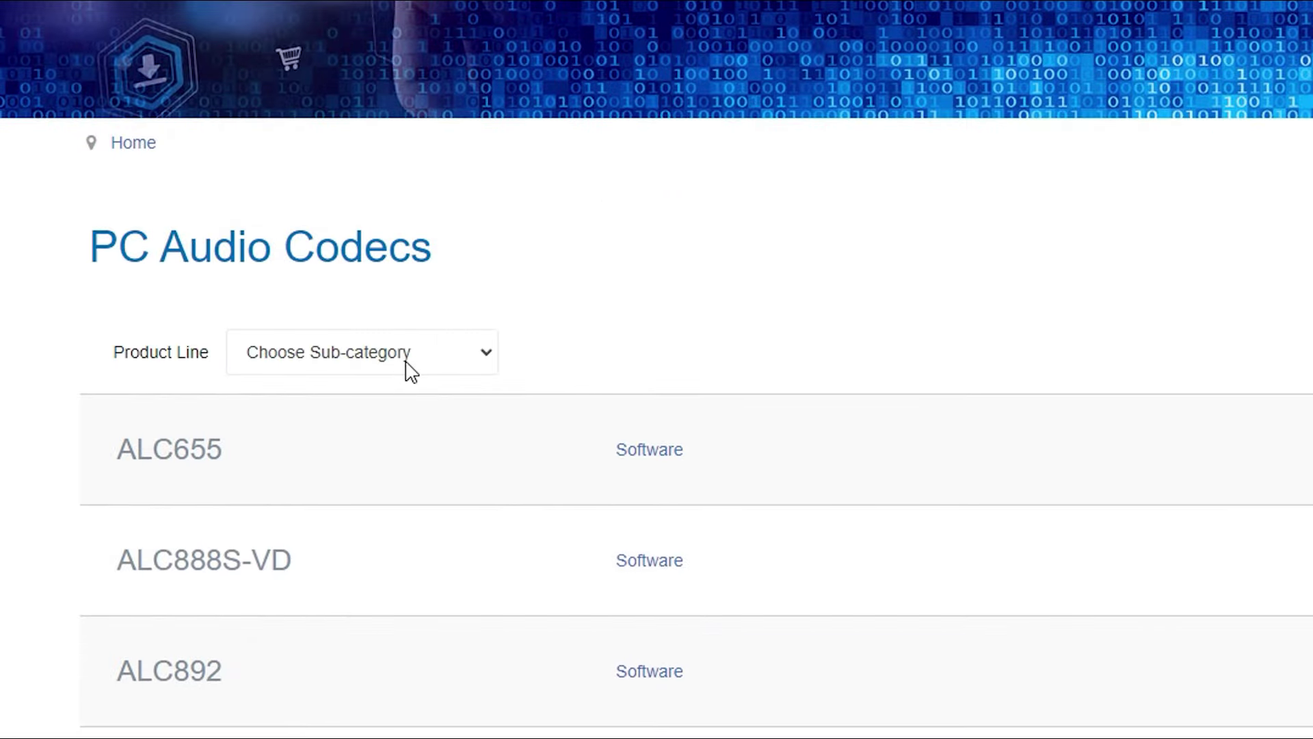
pyautogui.click(429, 361)
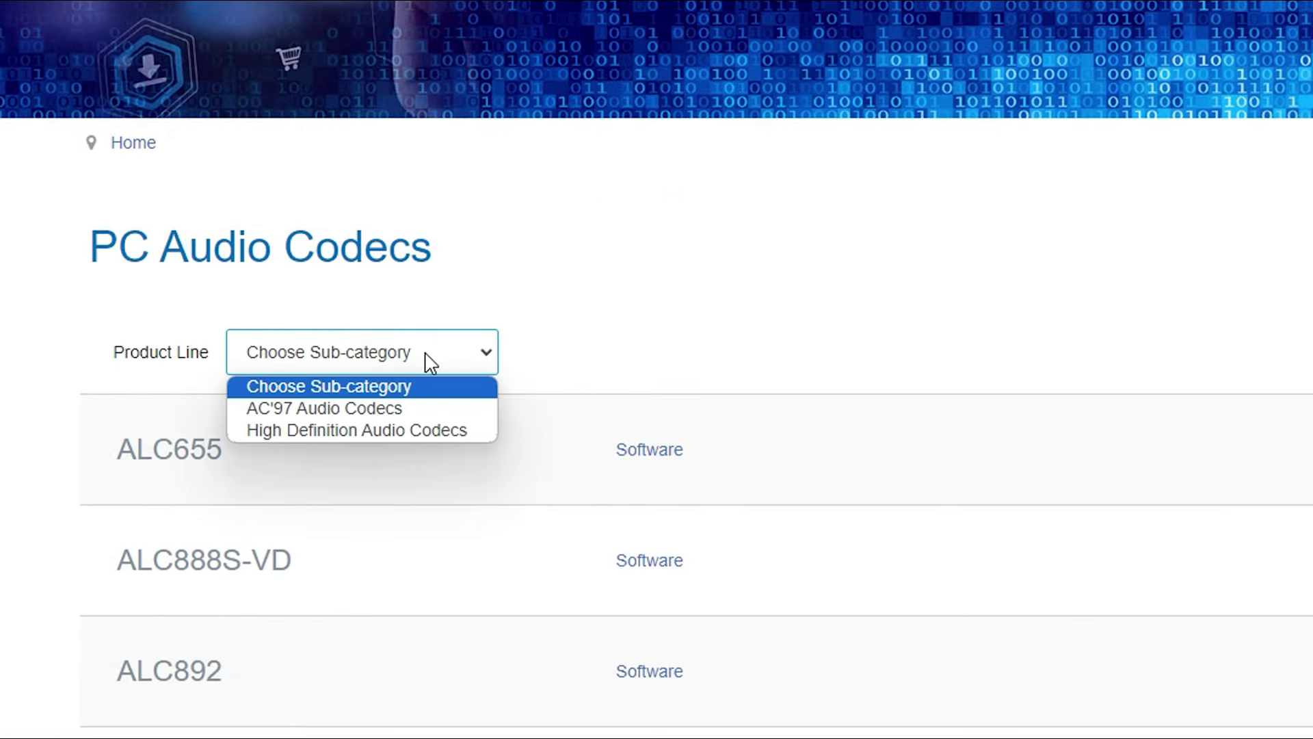
pyautogui.click(355, 434)
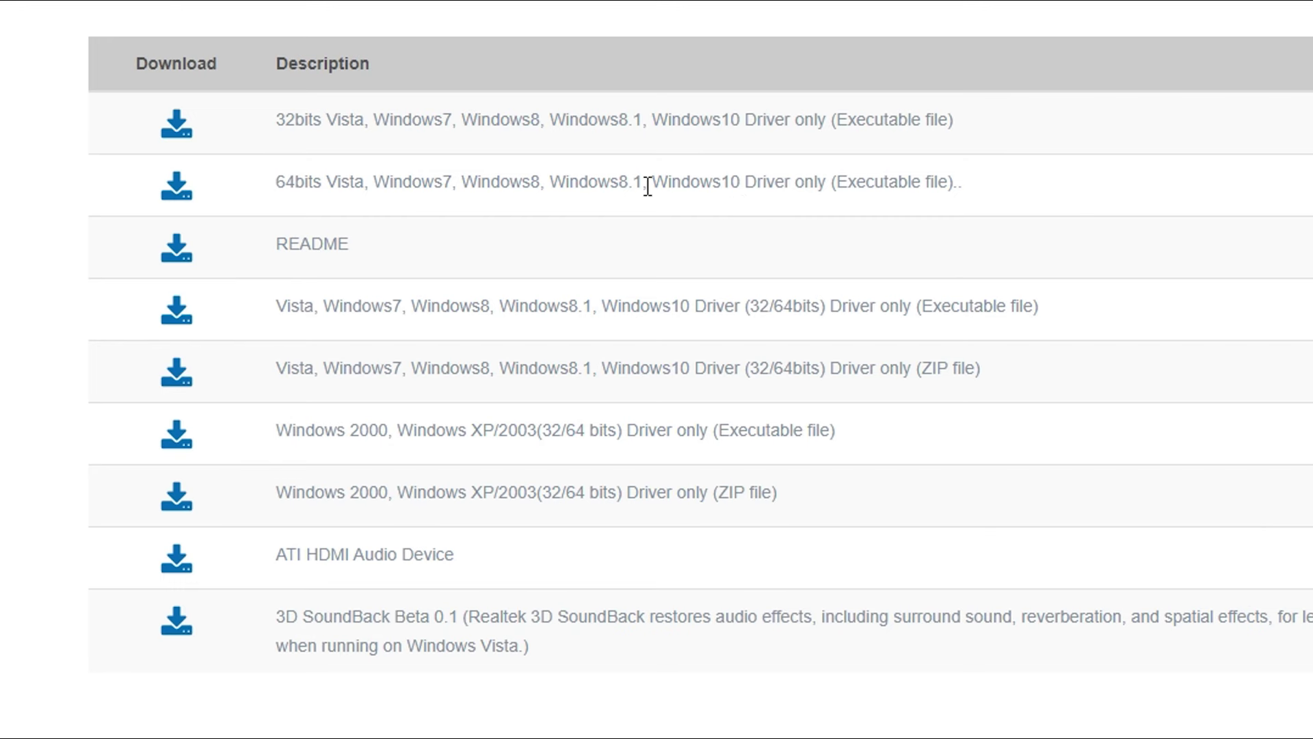
# Choose the 64-bit Windows driver download and accept its terms with 'I accept to the above'
pyautogui.click(176, 191)
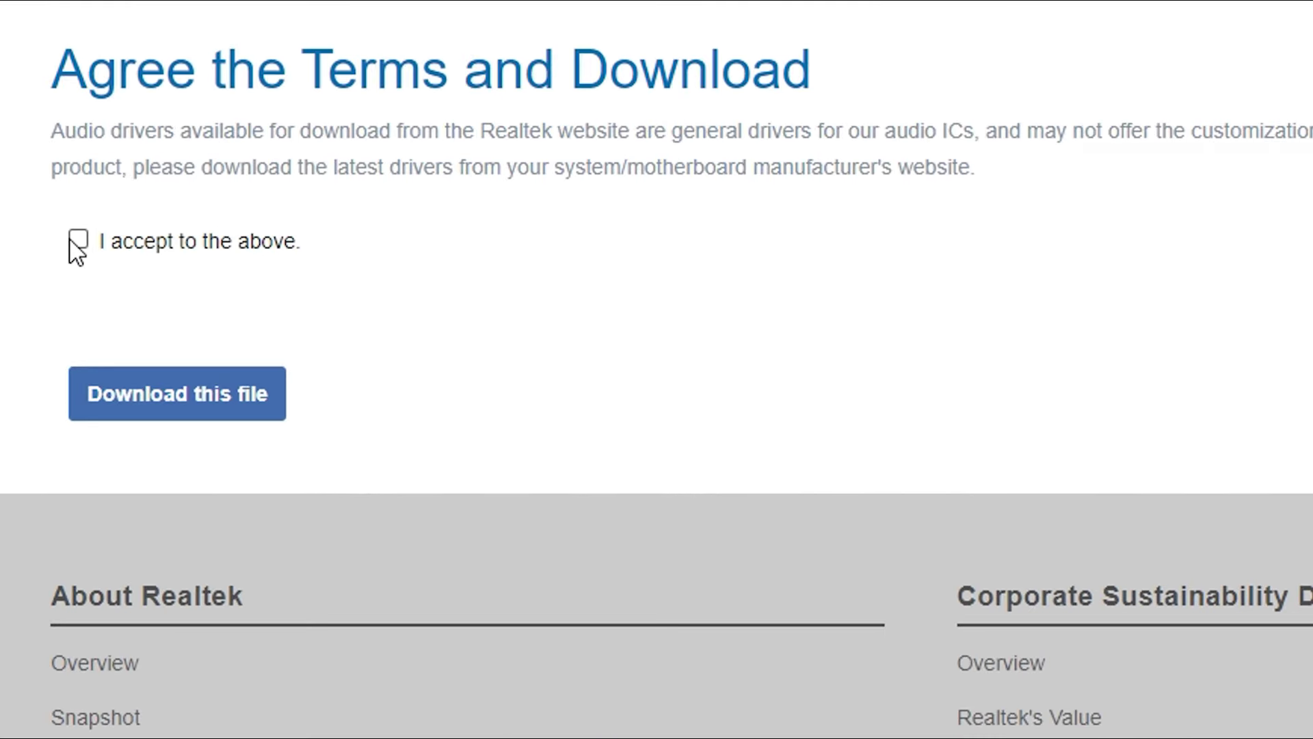
pyautogui.click(74, 288)
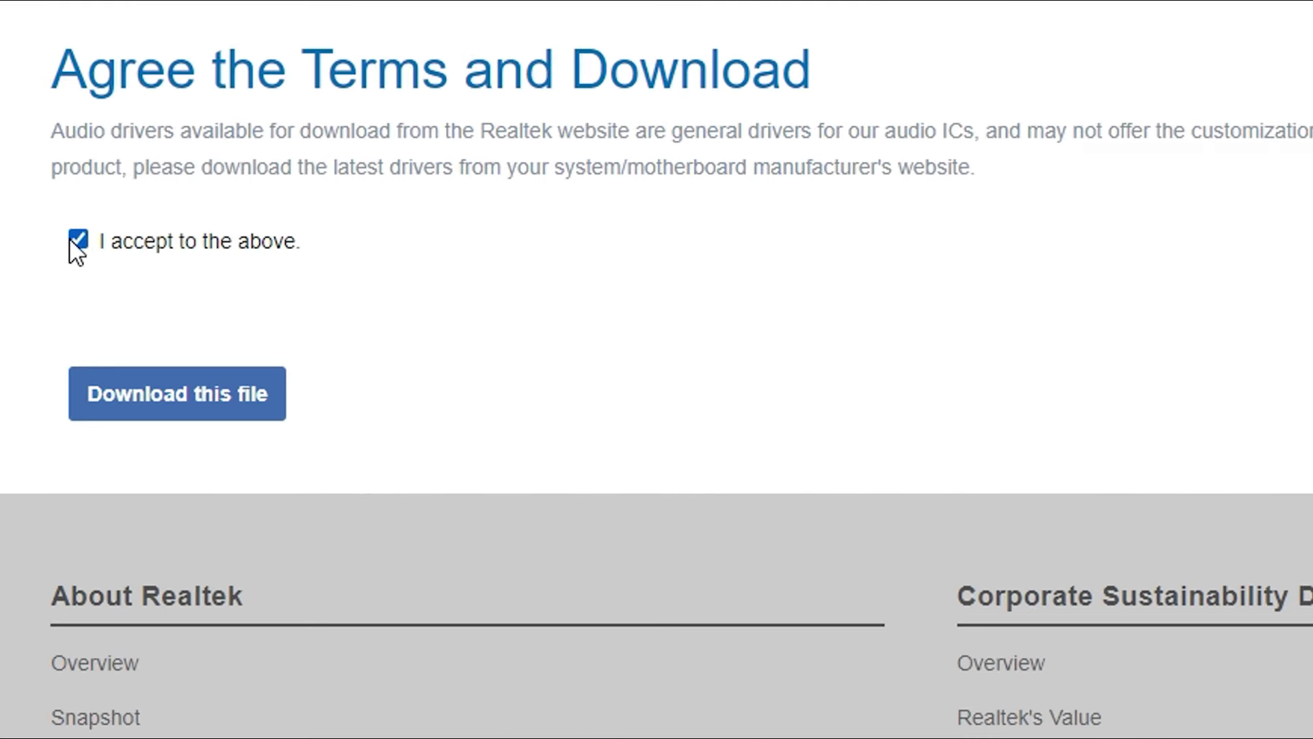
pyautogui.click(205, 410)
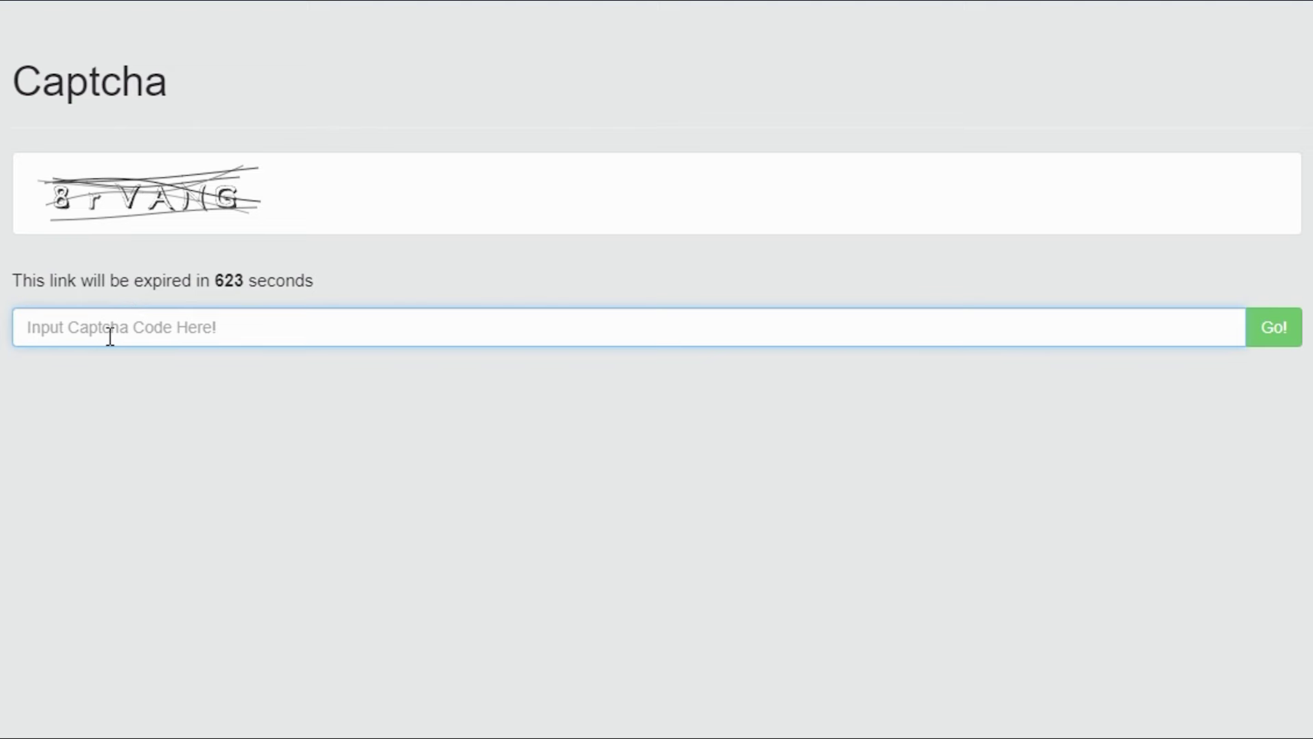
pyautogui.write('8r')
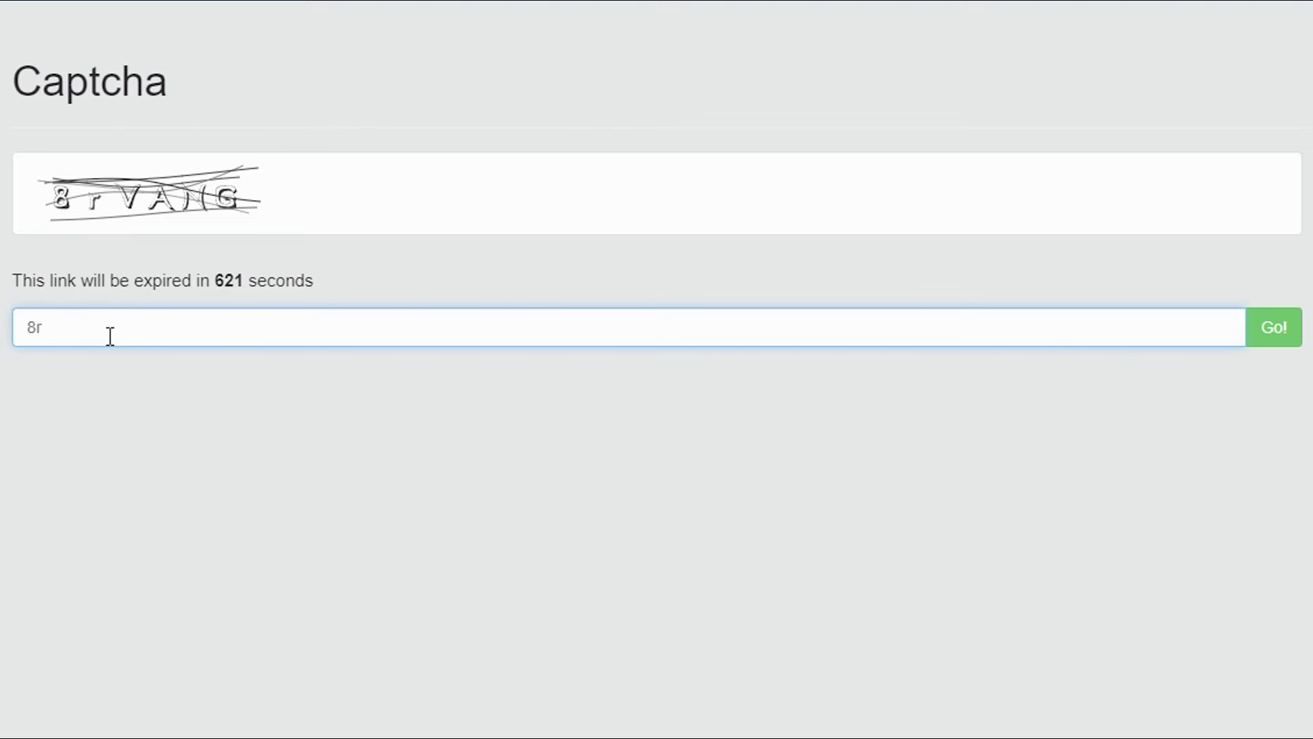
pyautogui.write('vA')
pyautogui.write('ang')
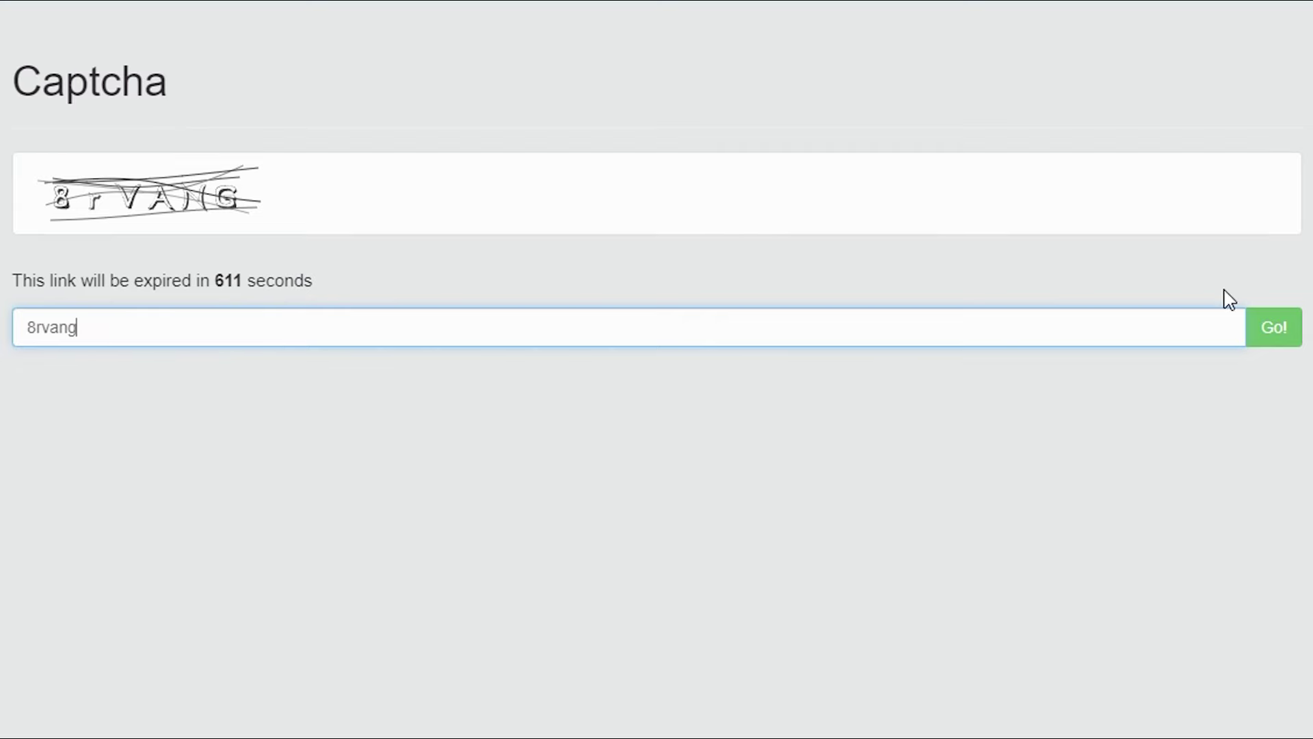
# Submit the captcha and show the 252 MB driver download's progress in Chrome
pyautogui.click(1274, 329)
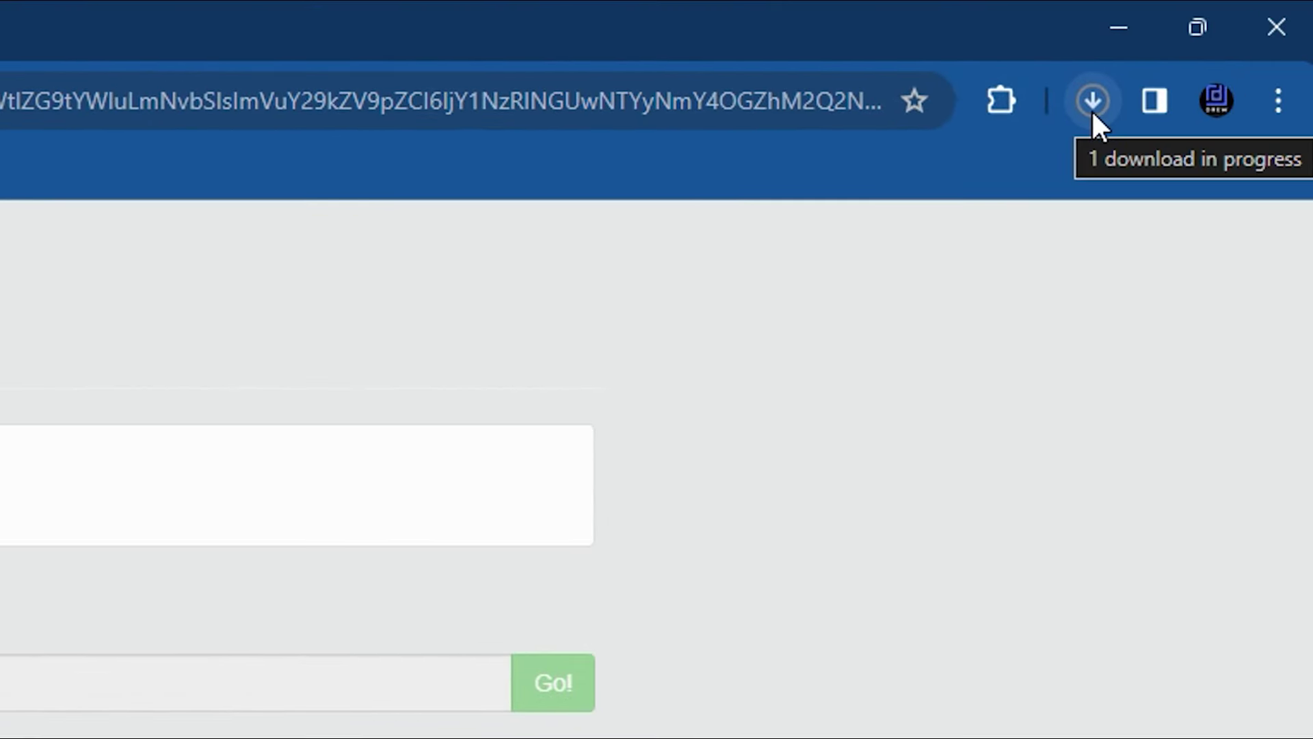
pyautogui.click(1092, 101)
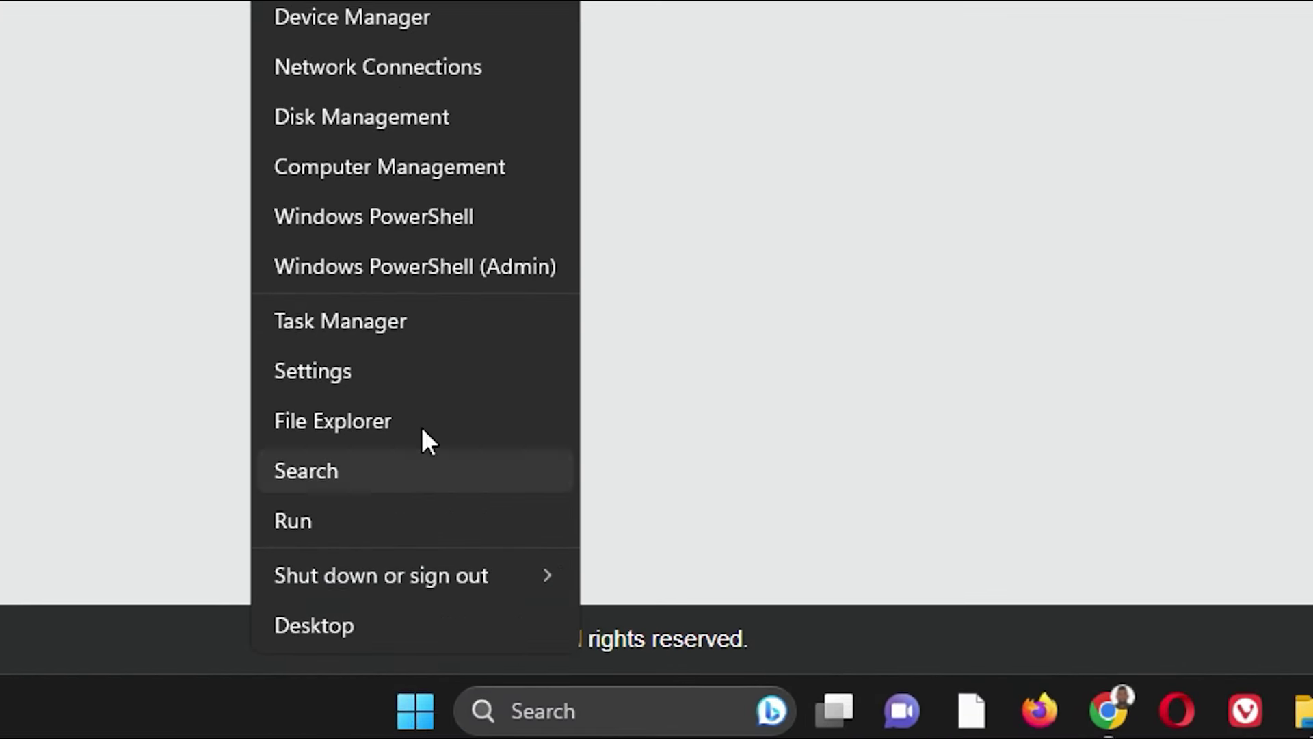
# Recheck the Realtek(R) Audio driver: version 6.0.9427.1, dated 10/18/2022, then close properties
pyautogui.click(366, 94)
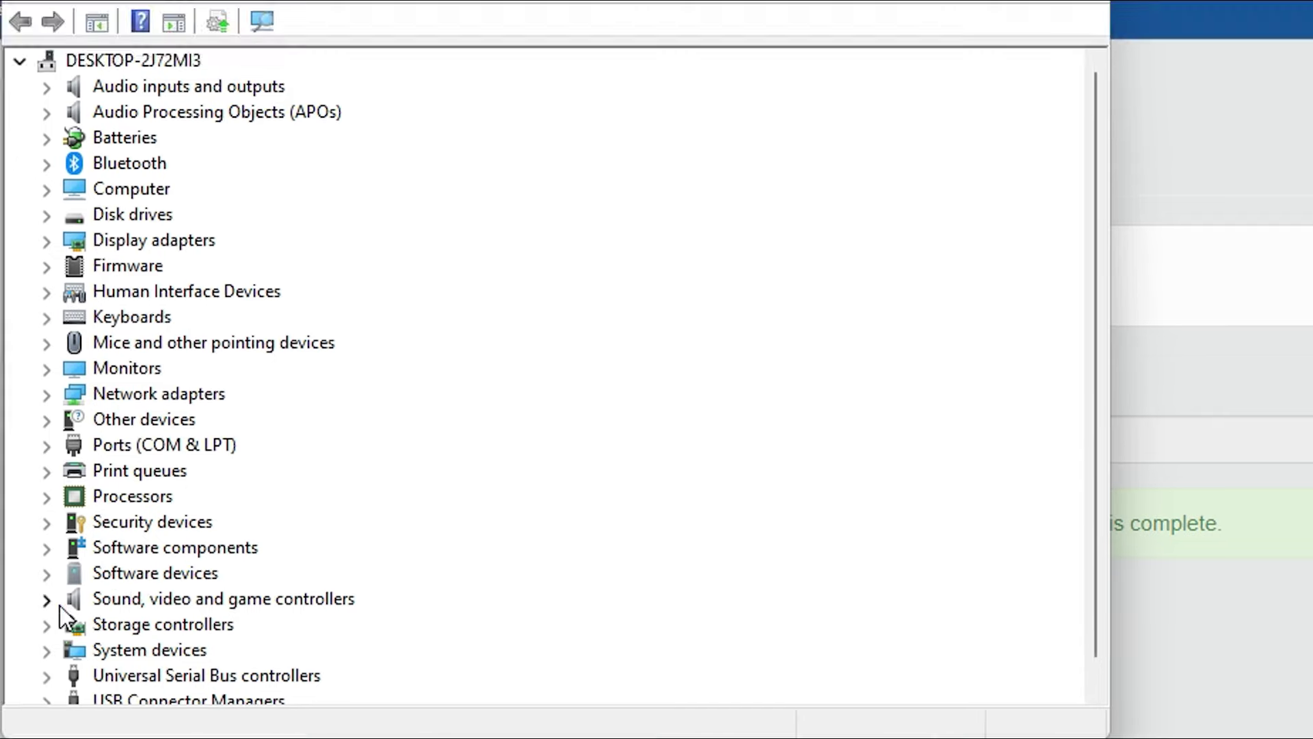
pyautogui.click(59, 604)
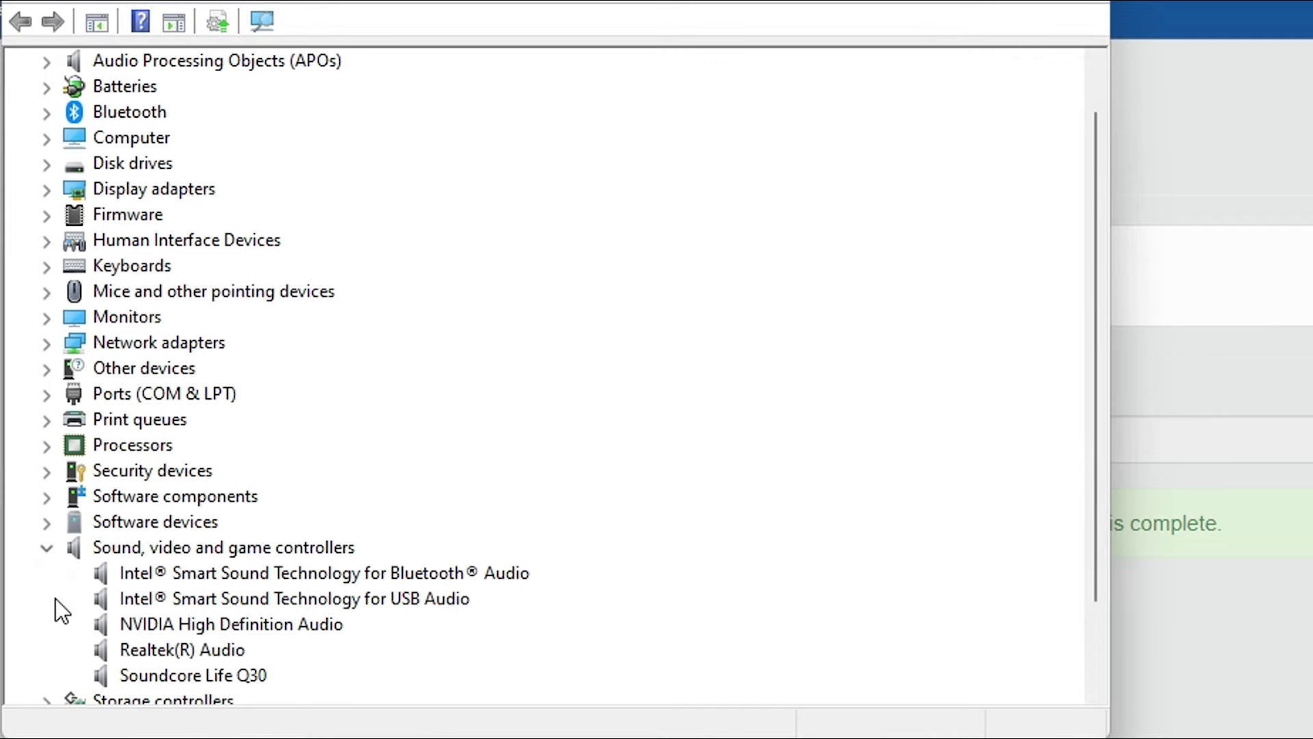
pyautogui.rightClick(166, 650)
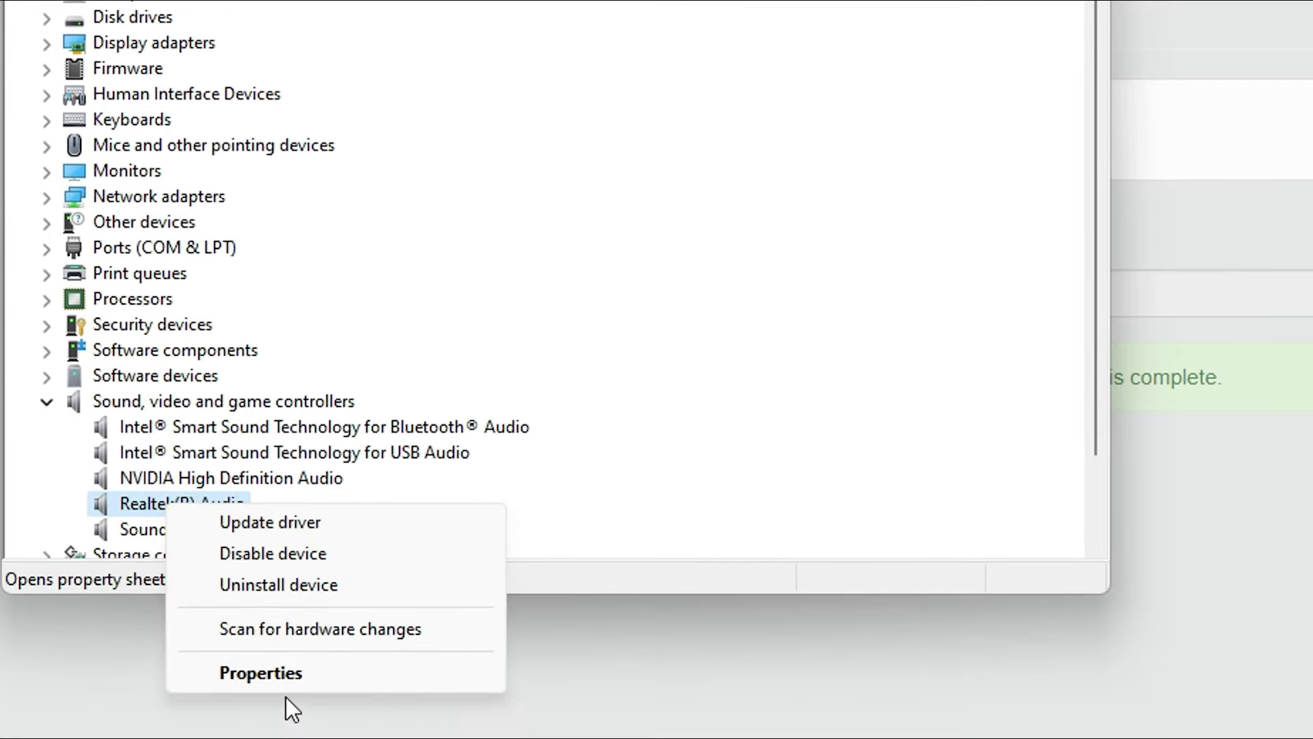
pyautogui.click(284, 675)
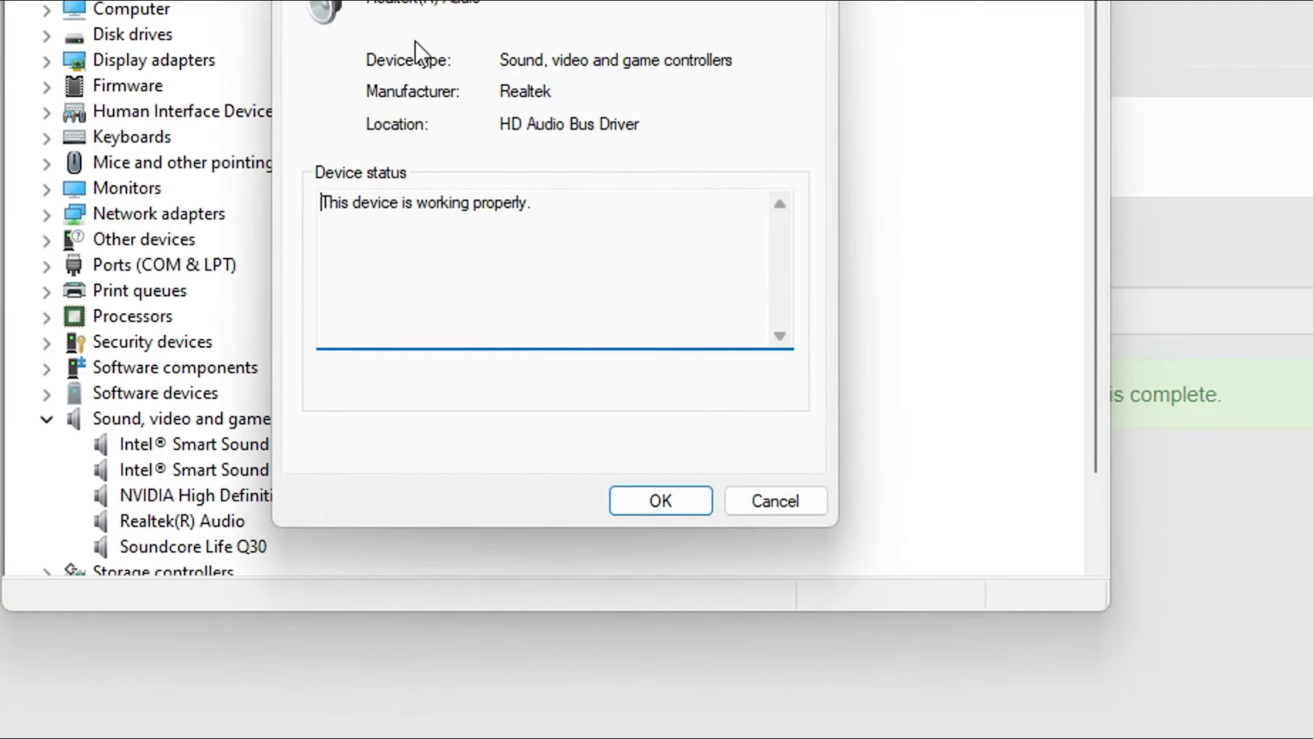
pyautogui.click(375, 81)
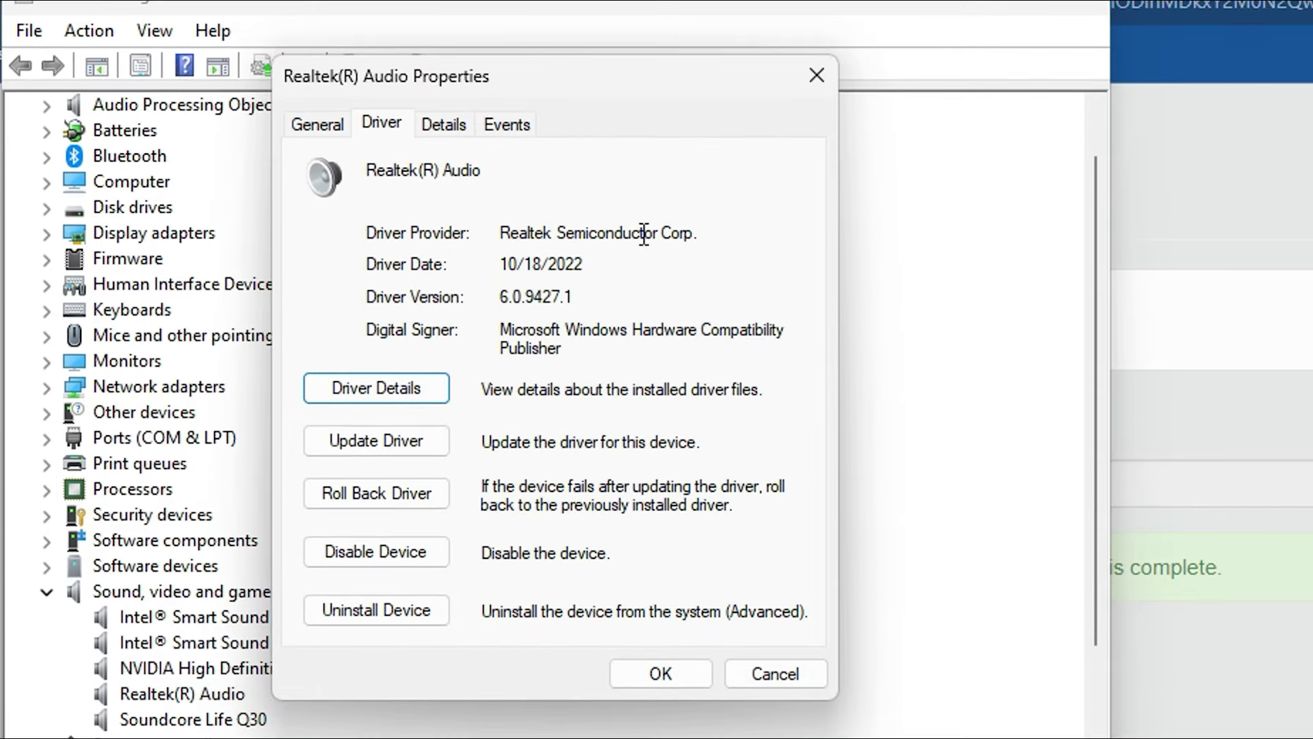
pyautogui.moveTo(597, 265); pyautogui.dragTo(500, 266)
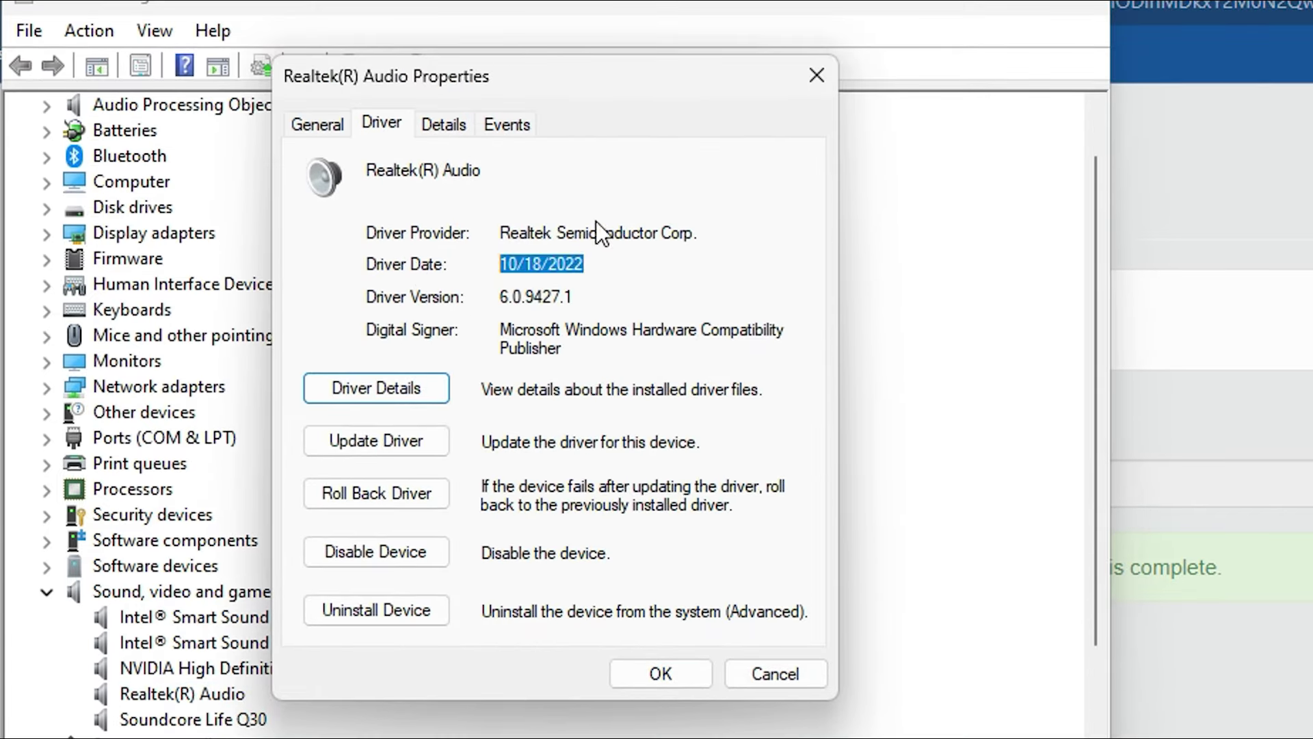
pyautogui.click(818, 76)
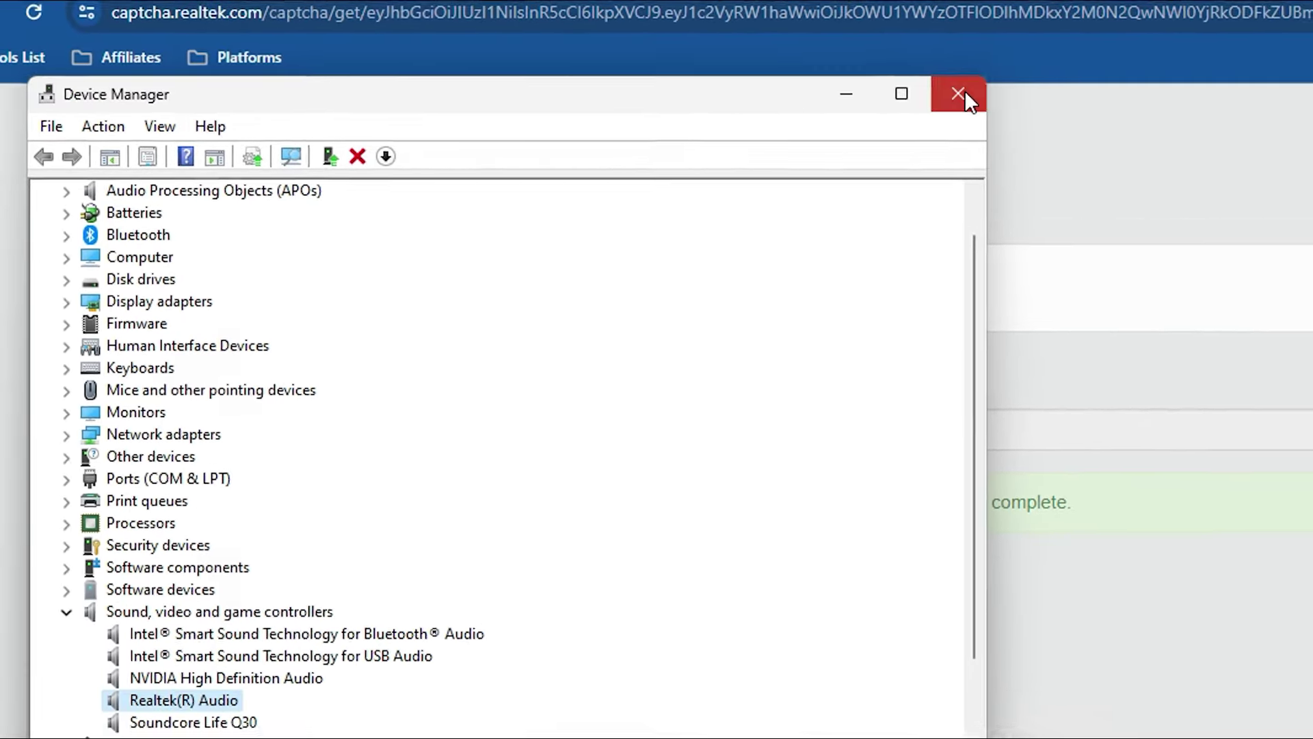
# Close Device Manager to return to Realtek's captcha page showing the download started
pyautogui.click(967, 97)
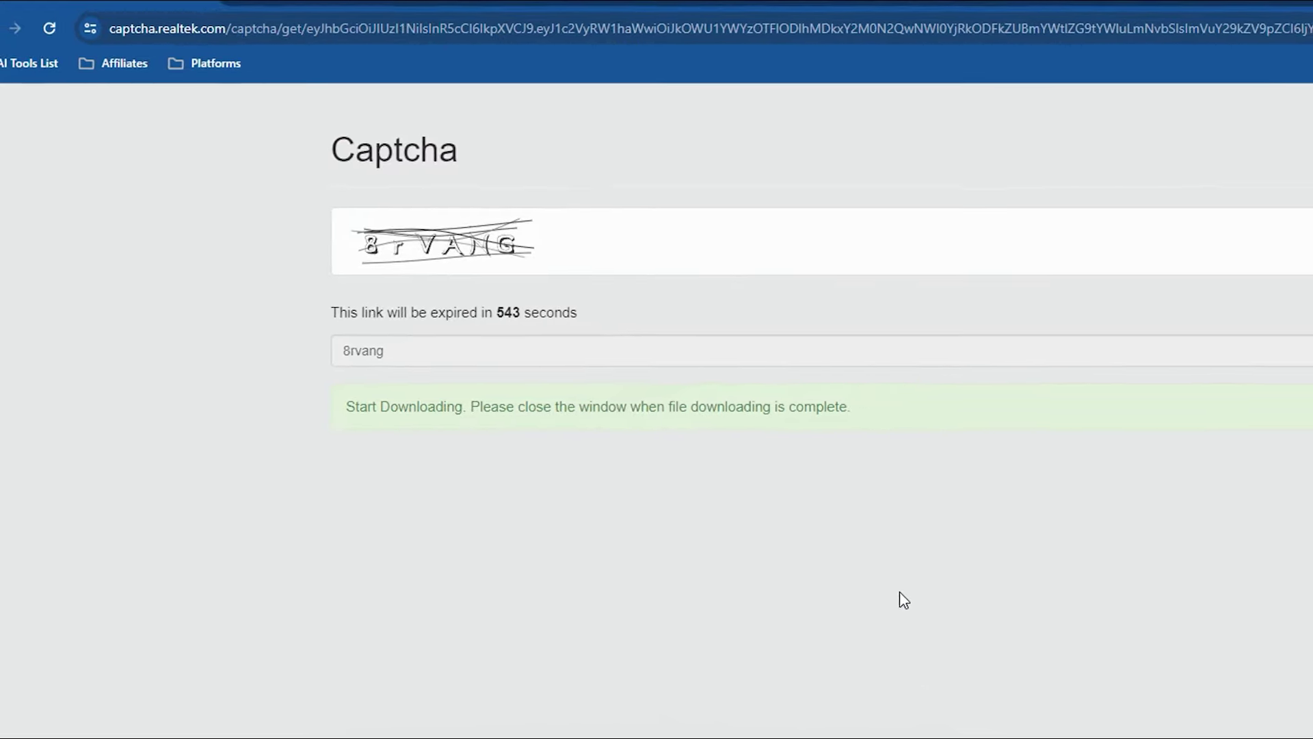